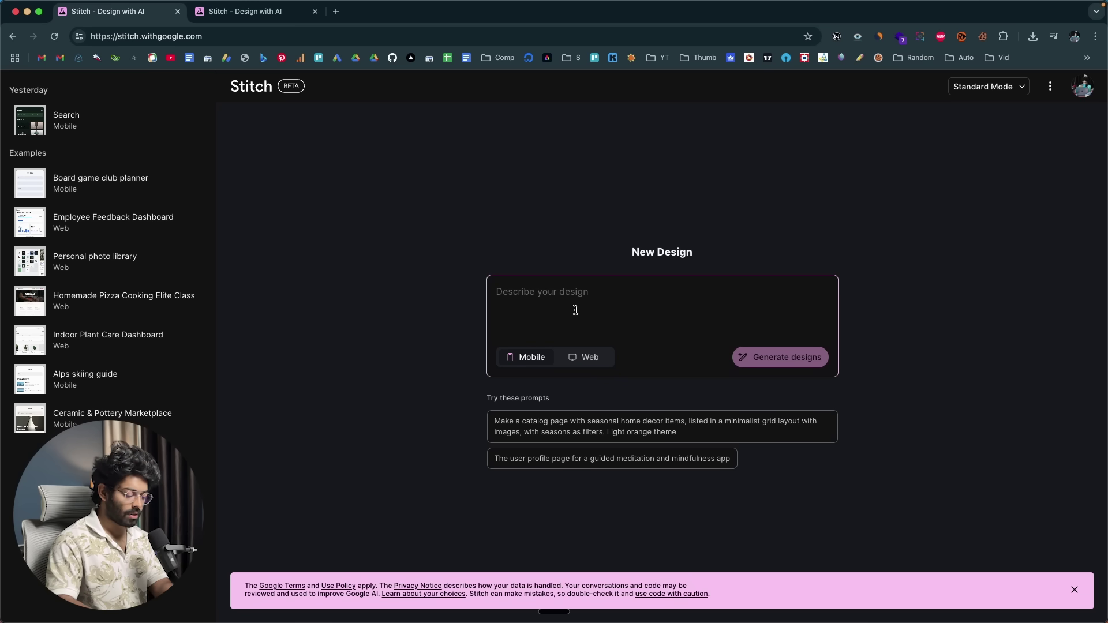
- Describe the design as 'a movie streaming app' in the Stitch prompt
{"action": "type", "text": "a movie "}
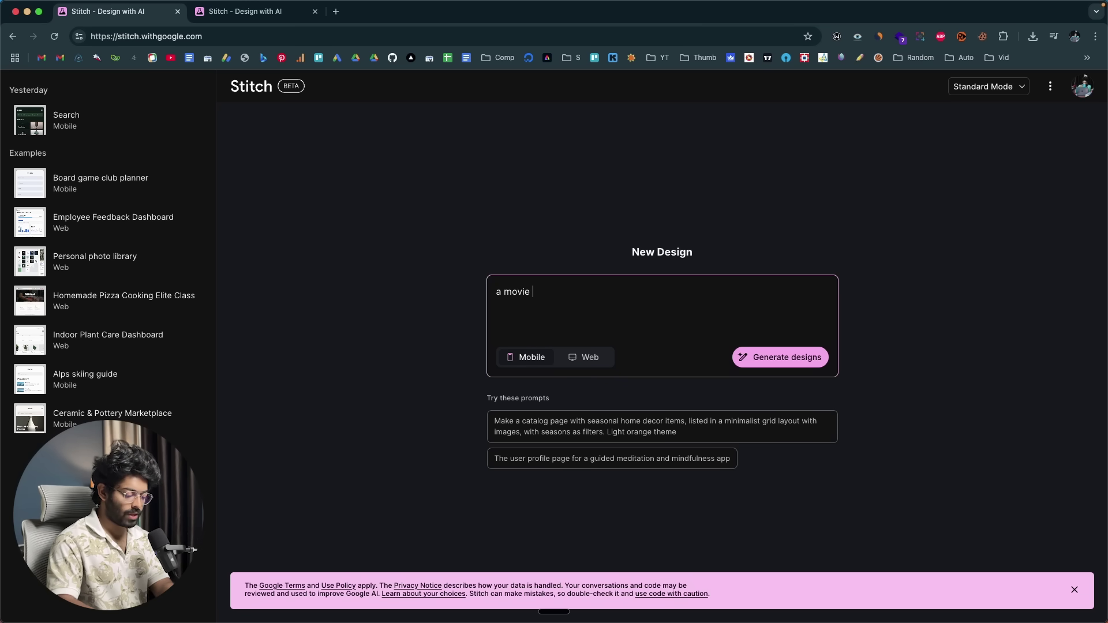
{"action": "type", "text": "streaming app"}
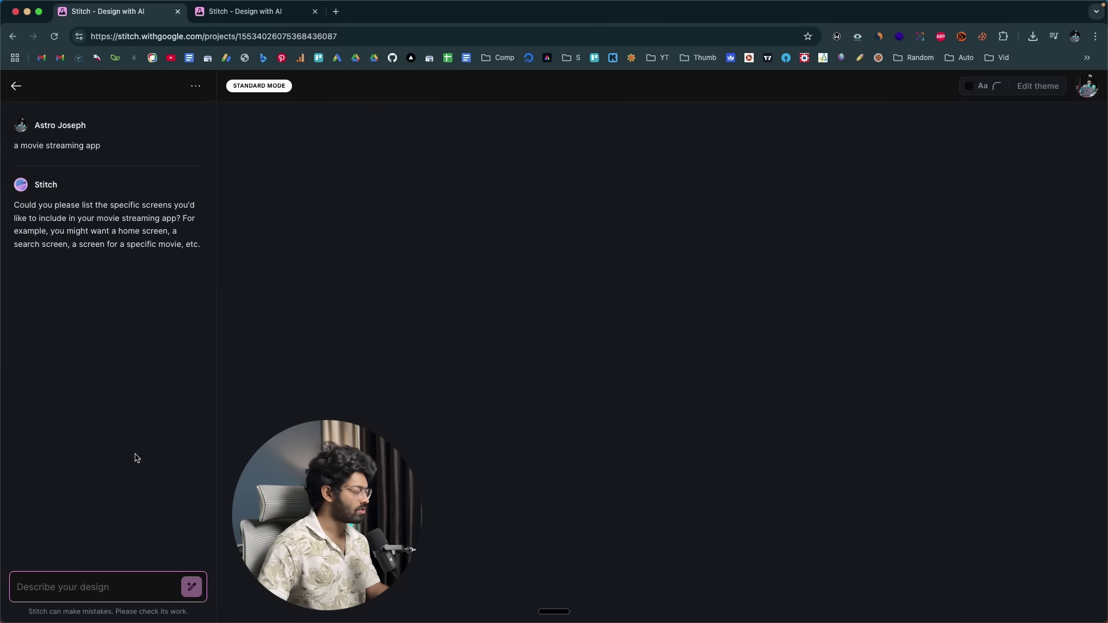
- Send the screen list: homepage, trending section, search, profile, movie details, correcting 'treadning' to 'trending'
{"action": "left_click", "coordinate": [45, 589]}
{"action": "type", "text": "a"}
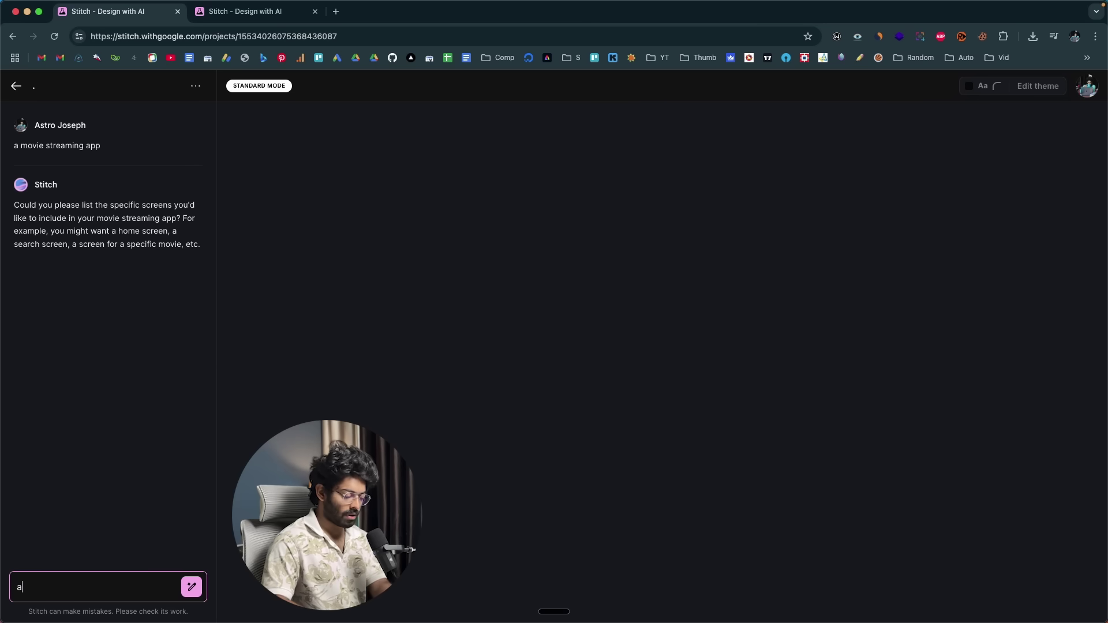
{"action": "type", "text": " homepage, a tr"}
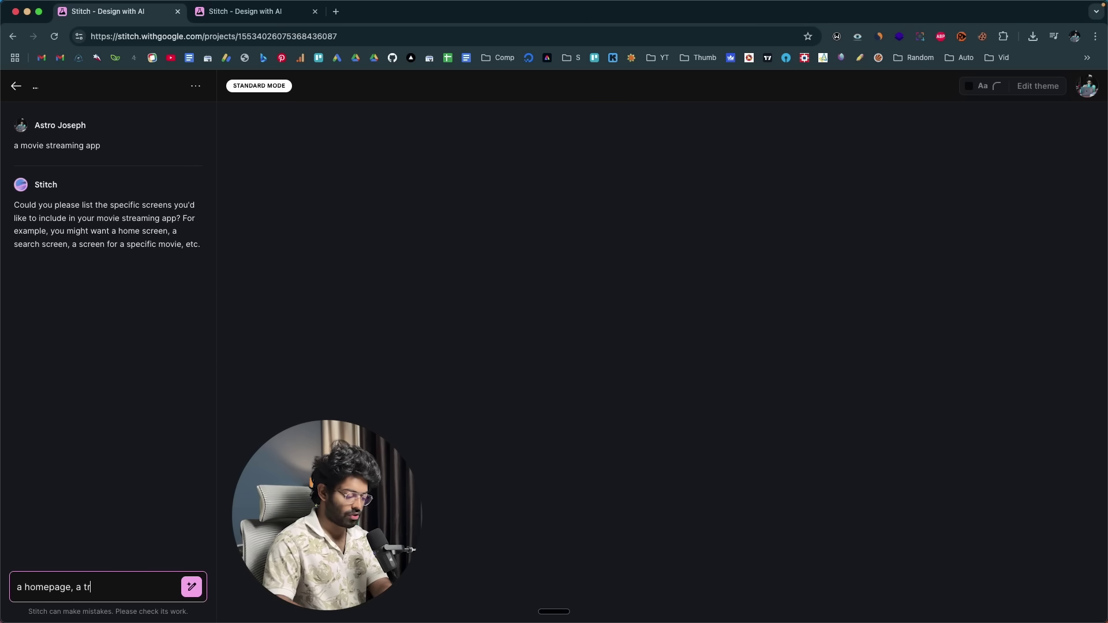
{"action": "type", "text": "eadning movie se"}
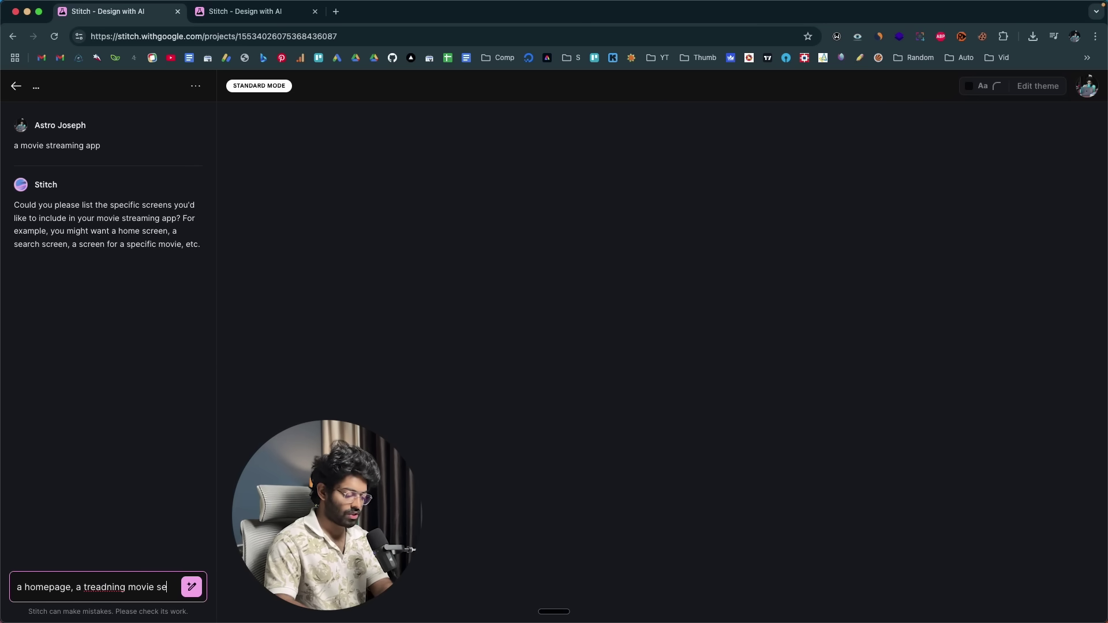
{"action": "type", "text": "ction, s"}
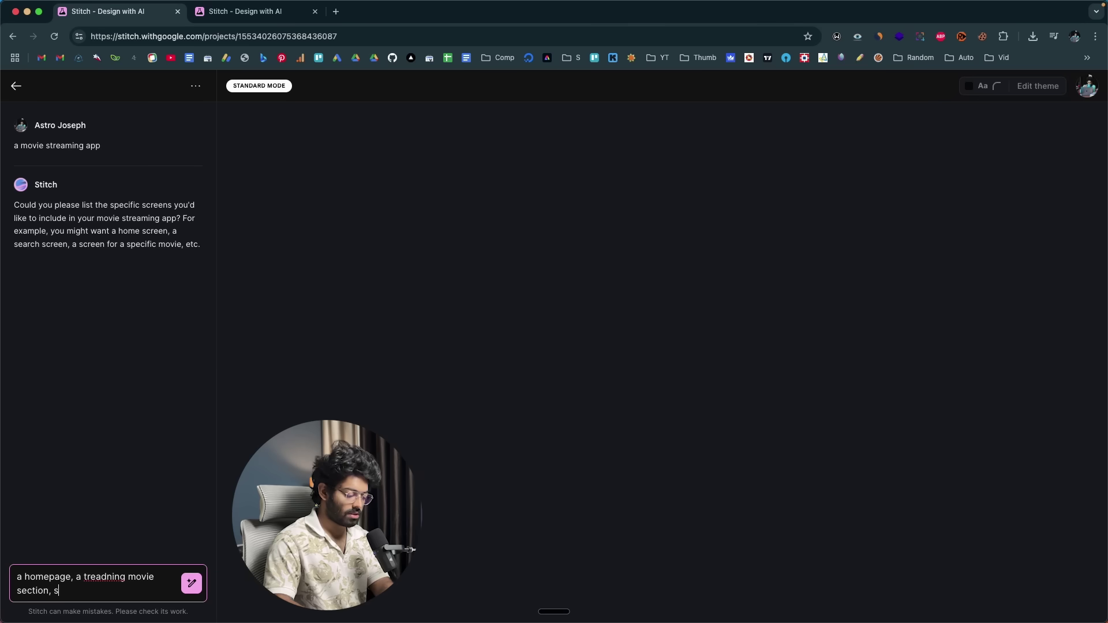
{"action": "type", "text": "earch section,"}
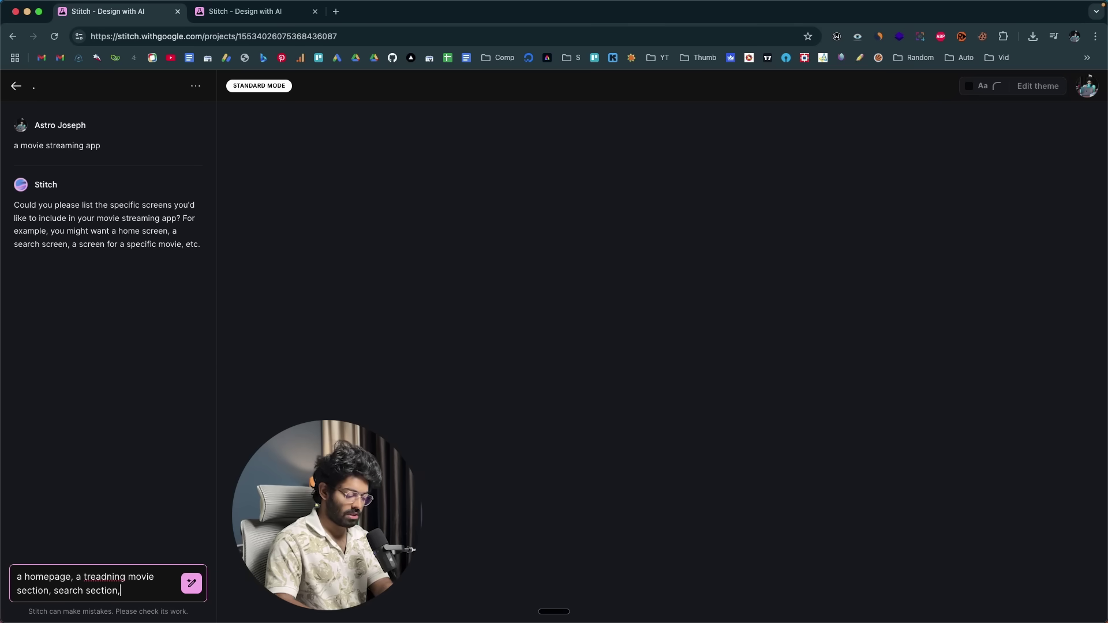
{"action": "type", "text": " profile se"}
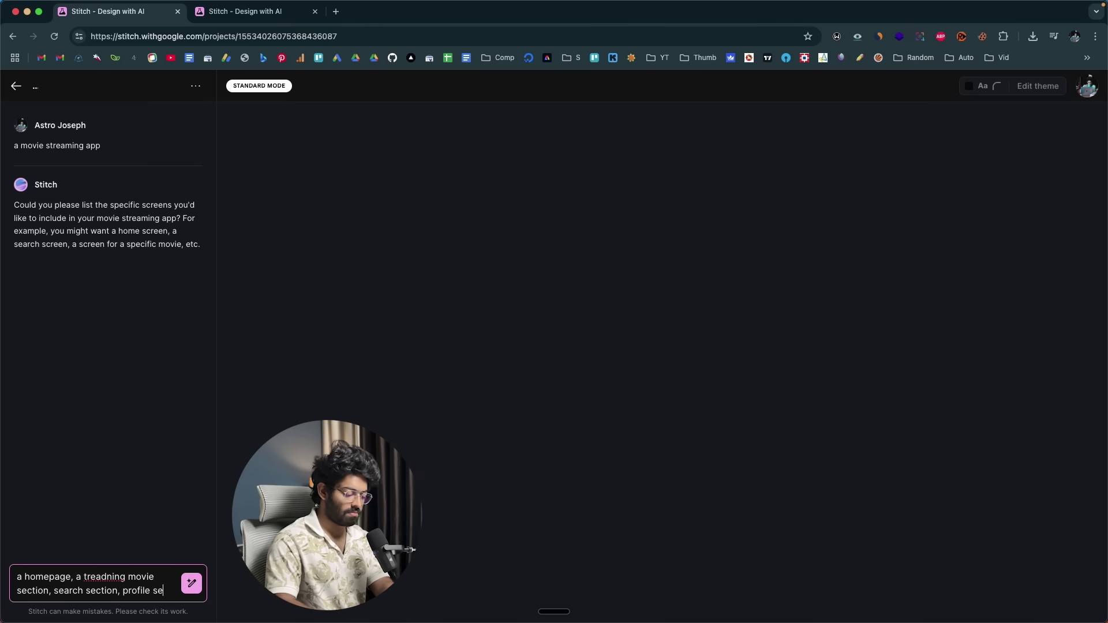
{"action": "type", "text": "ction, movie d"}
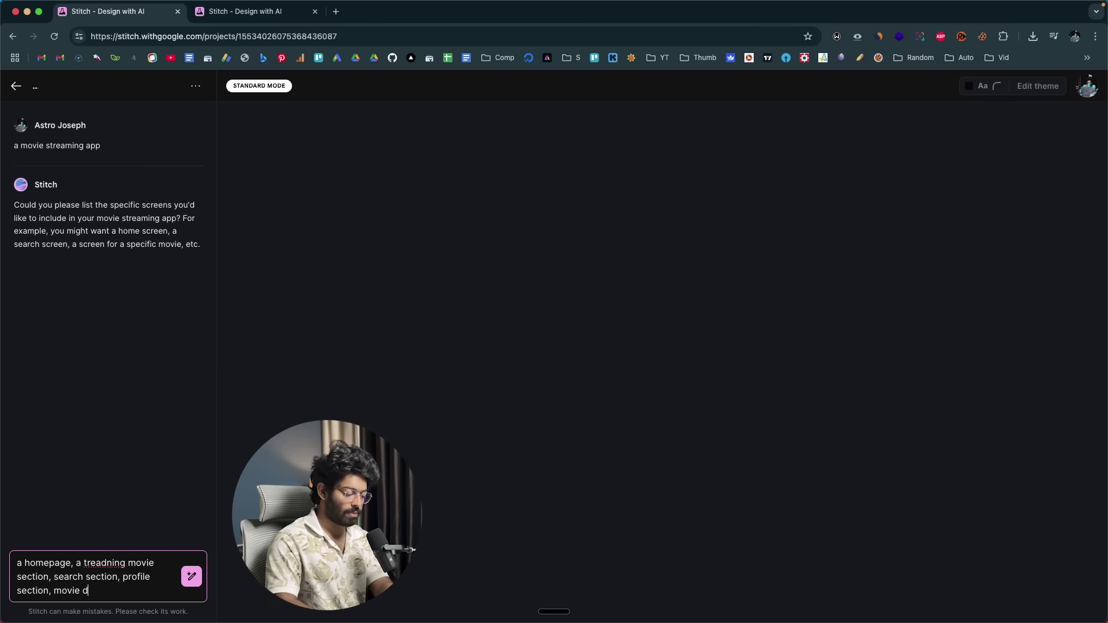
{"action": "type", "text": "etails page"}
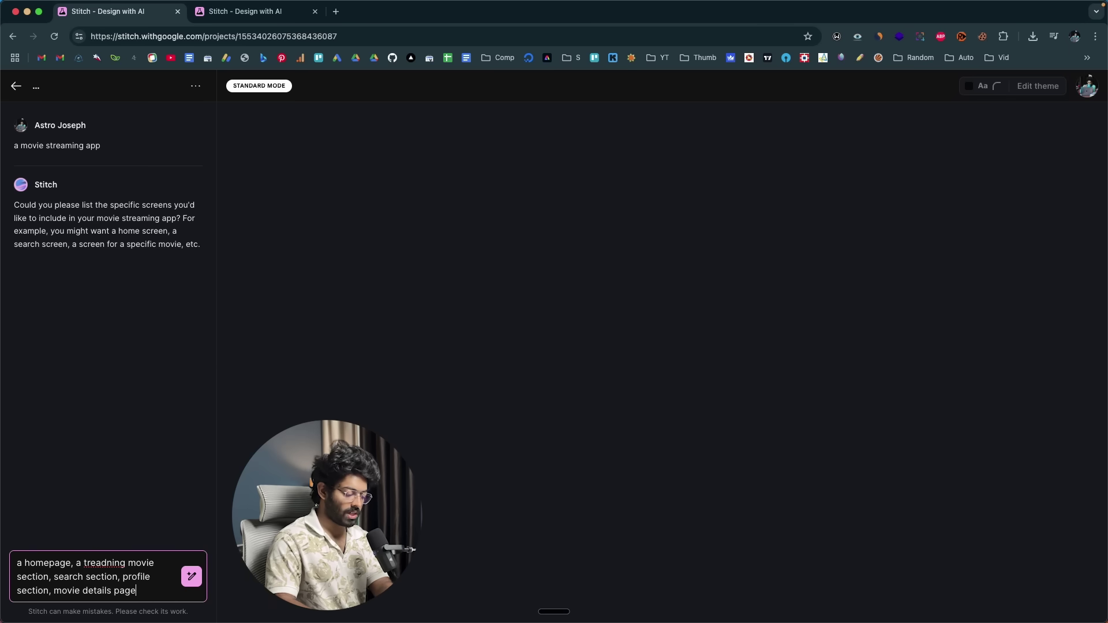
{"action": "type", "text": ", a mov"}
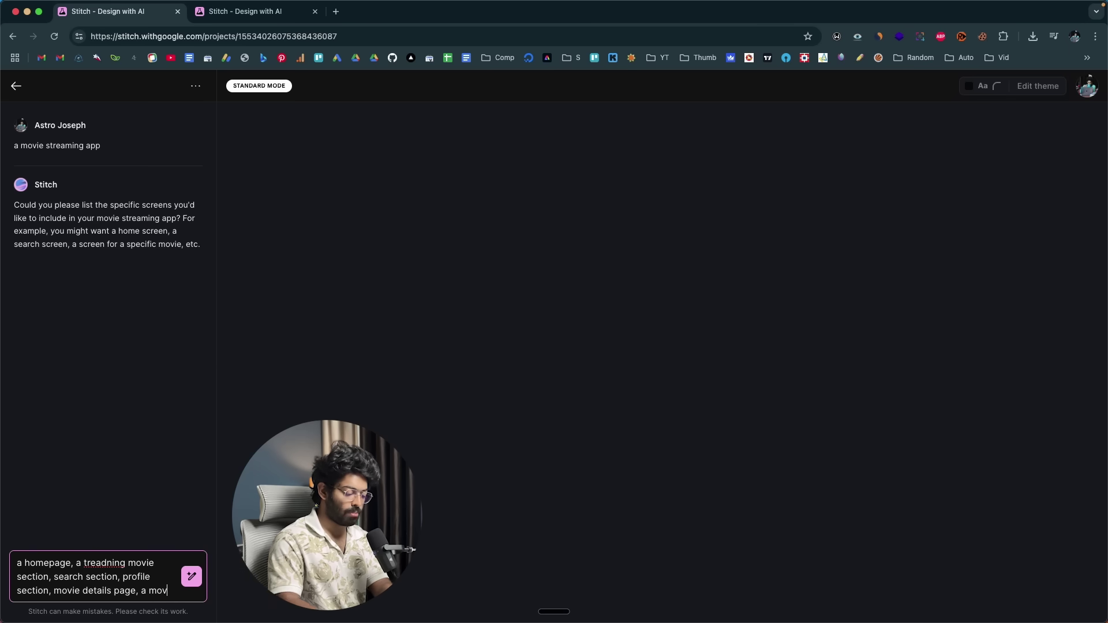
{"action": "type", "text": "ie playback page"}
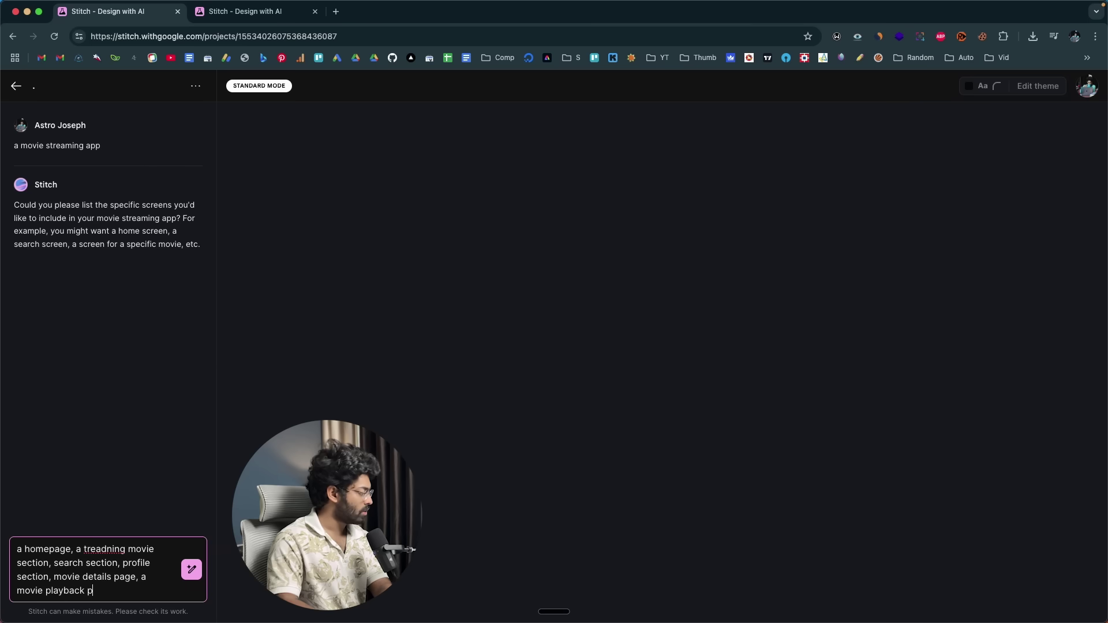
{"action": "double_click", "coordinate": [113, 548]}
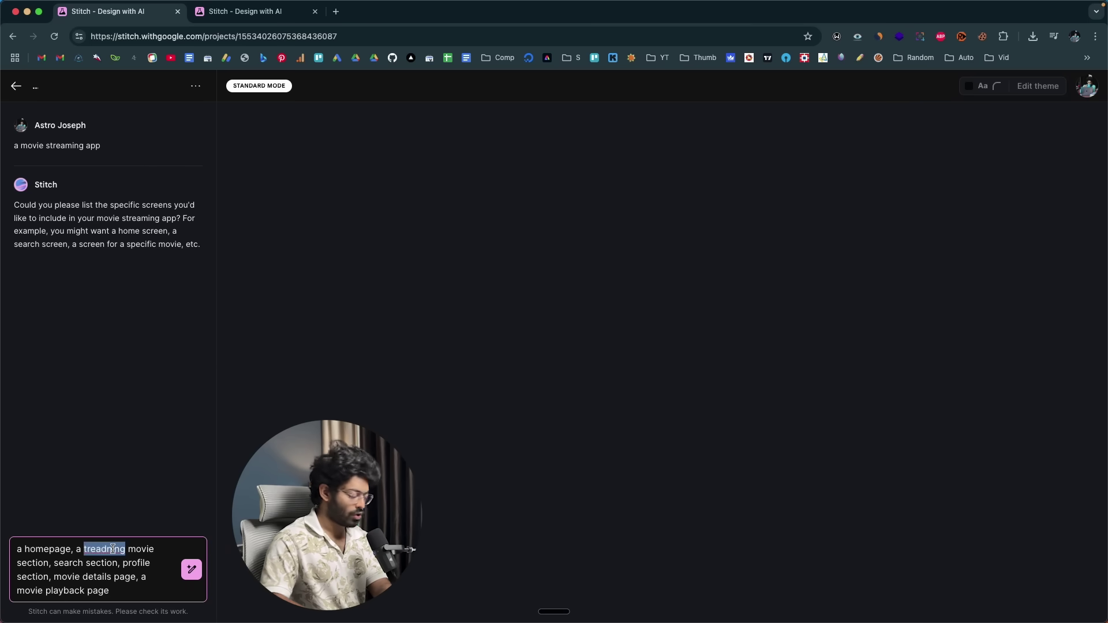
{"action": "type", "text": "trending"}
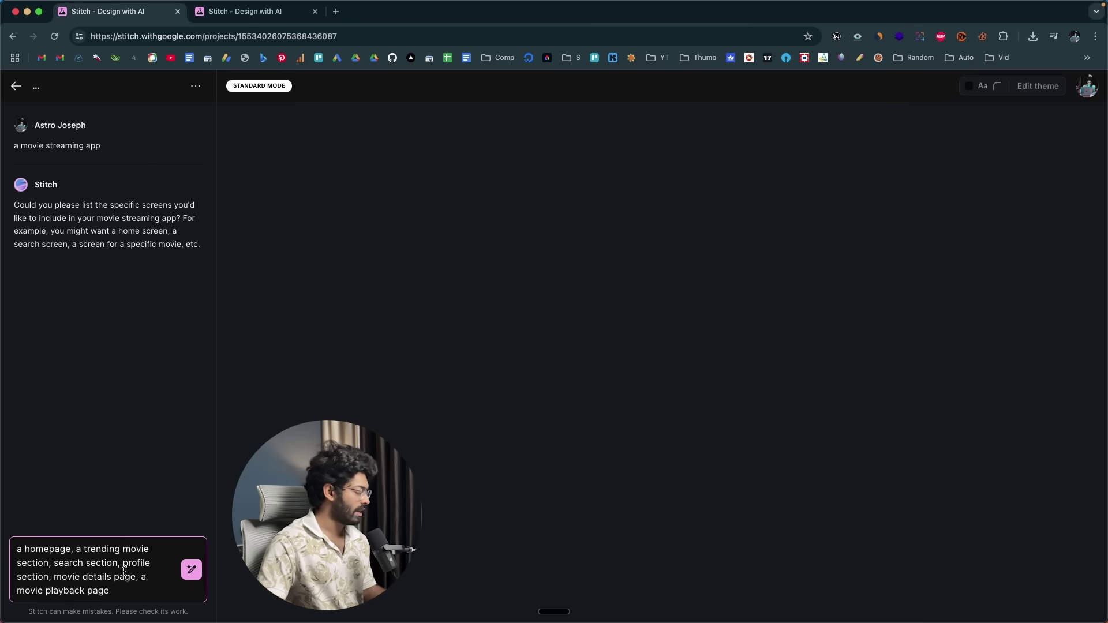
{"action": "left_click", "coordinate": [192, 574]}
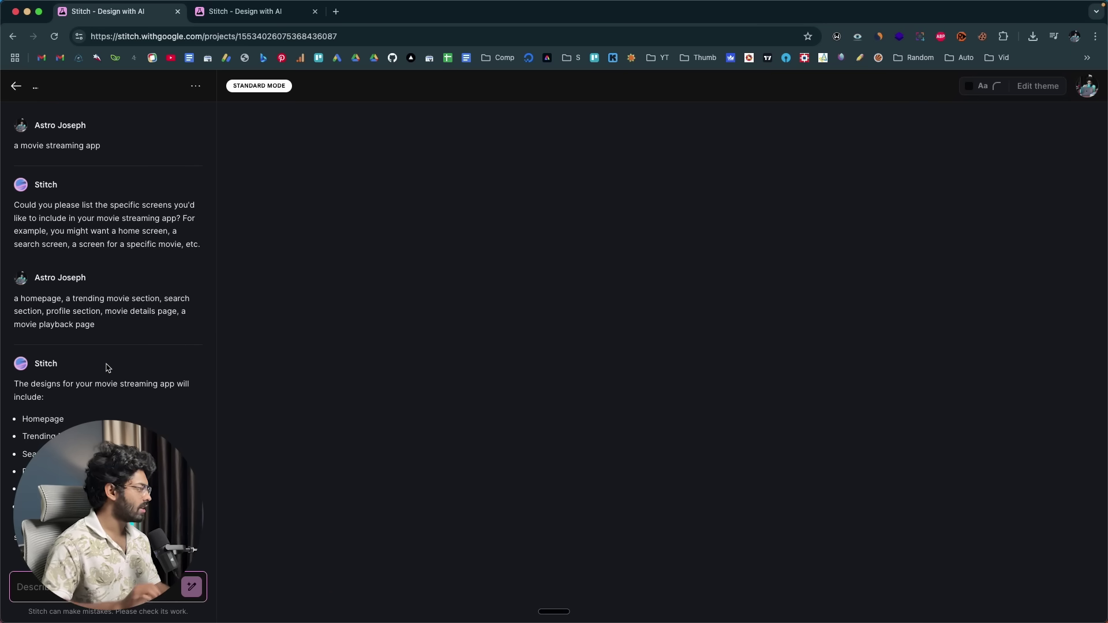
{"action": "scroll", "coordinate": [107, 367], "scroll_direction": "down", "scroll_amount": 2}
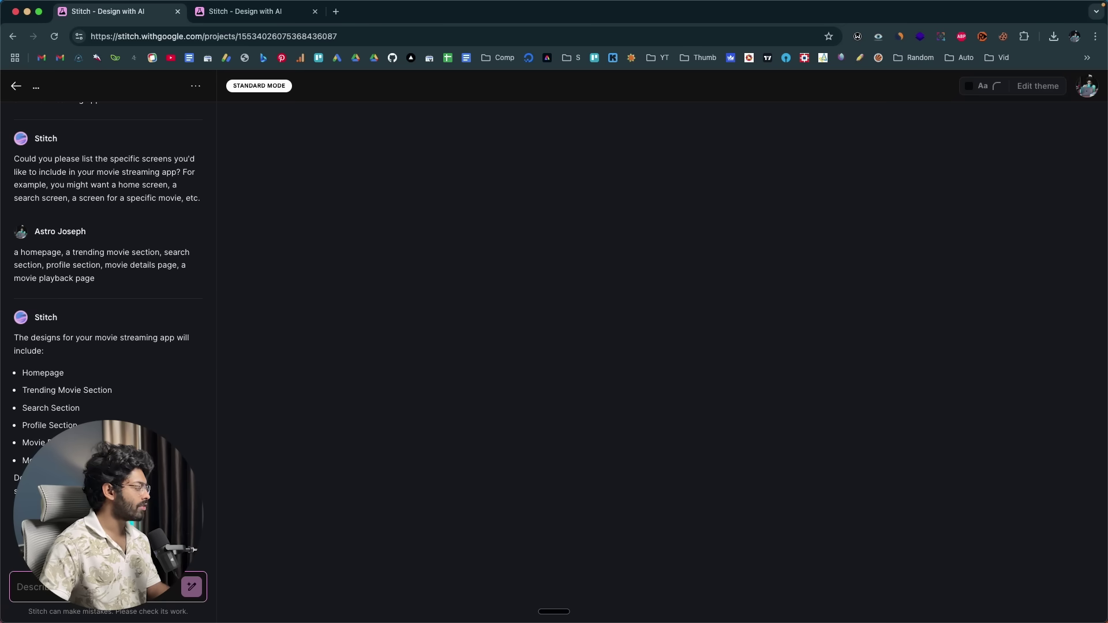
- Reply 'yes' to approve the plan and scroll through the generated movie screens
{"action": "type", "text": "yes"}
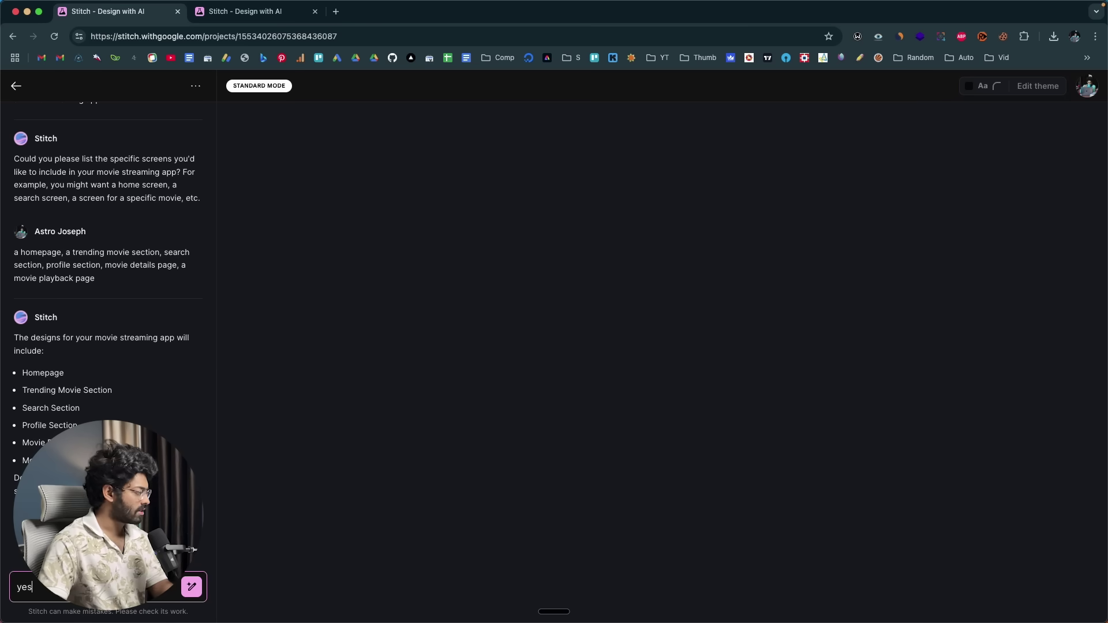
{"action": "left_click", "coordinate": [192, 587]}
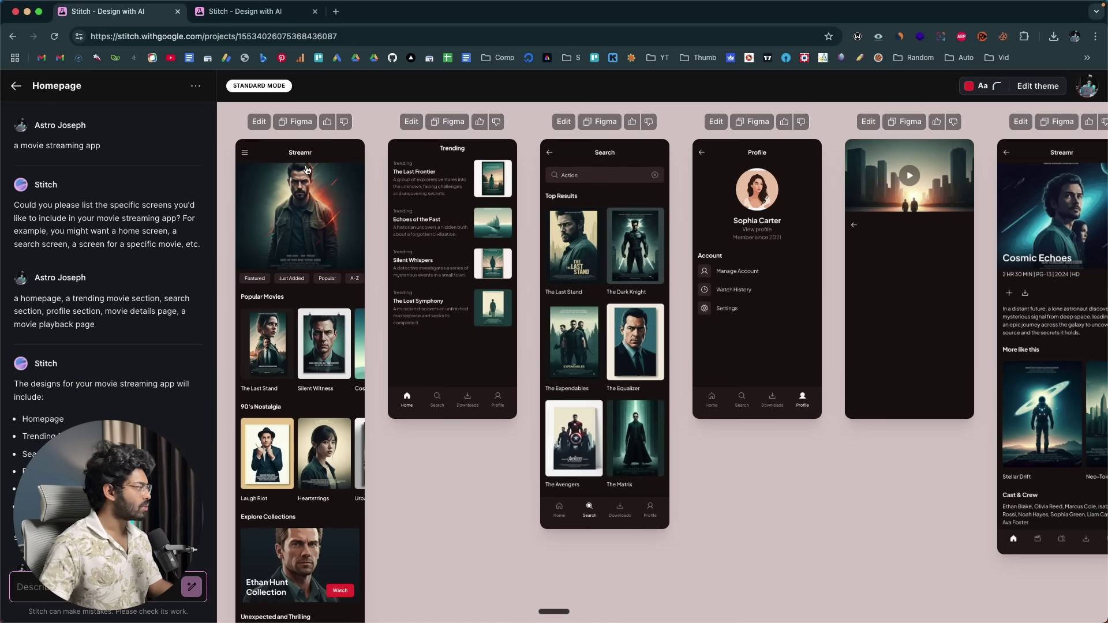
{"action": "scroll", "coordinate": [292, 195], "scroll_direction": "down", "scroll_amount": 3}
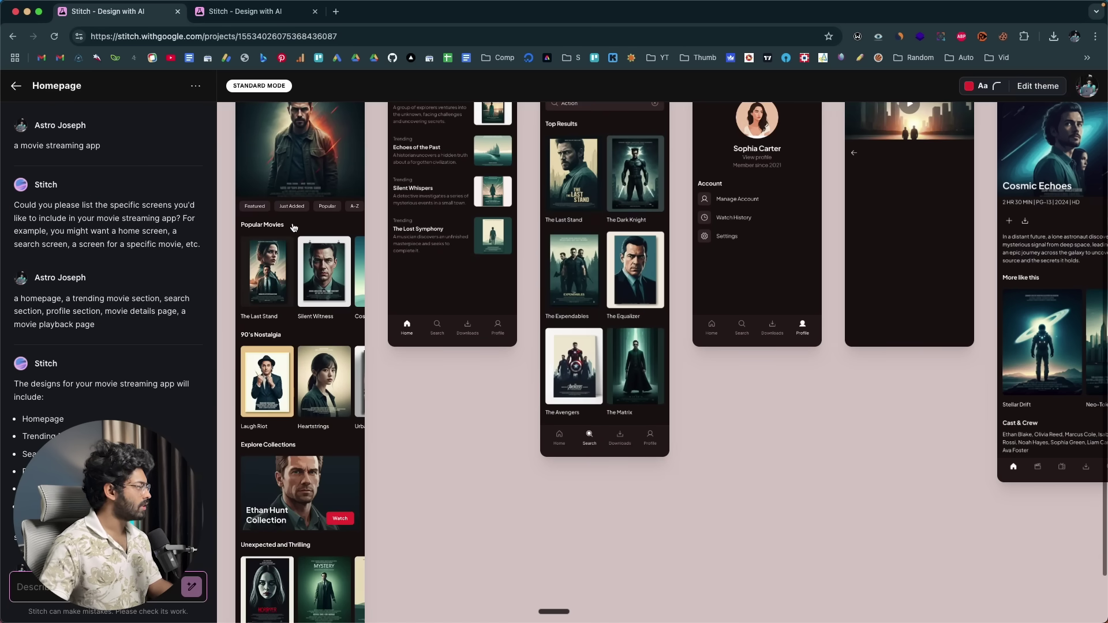
{"action": "scroll", "coordinate": [277, 334], "scroll_direction": "down", "scroll_amount": 2}
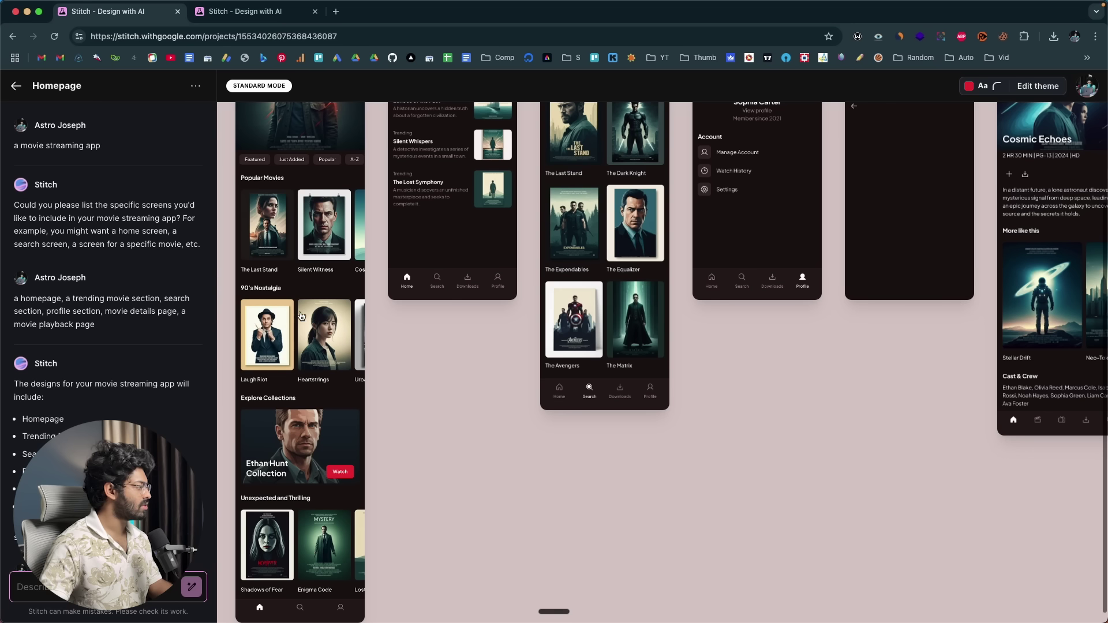
{"action": "scroll", "coordinate": [294, 462], "scroll_direction": "up", "scroll_amount": 5}
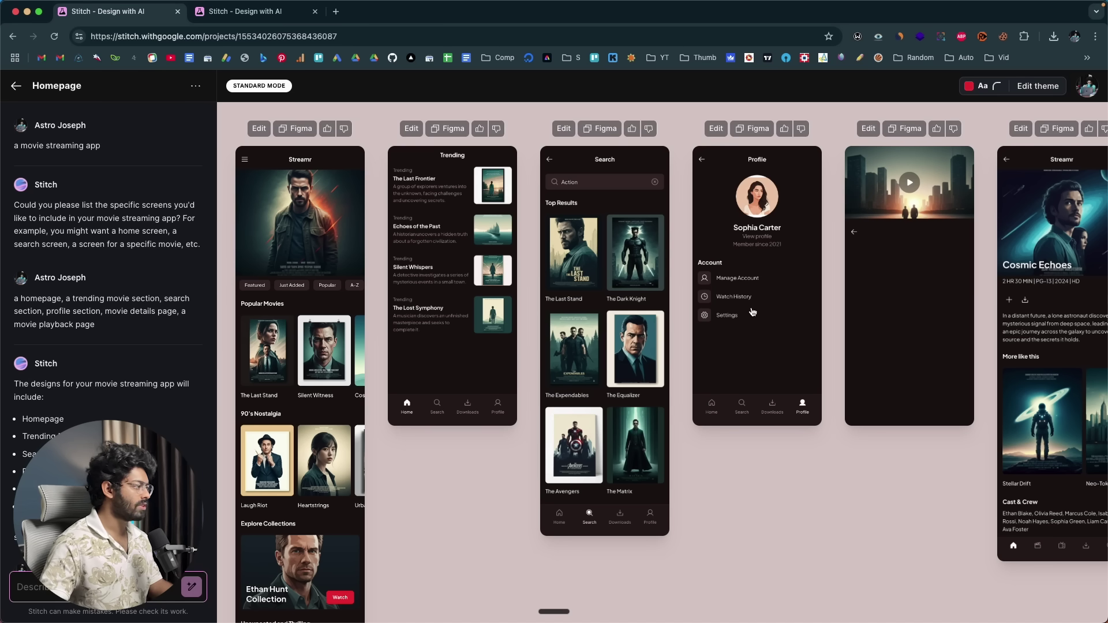
- Scroll across the canvas and view the Profile screen enlarged, then close it
{"action": "scroll", "coordinate": [903, 277], "scroll_direction": "right", "scroll_amount": 2}
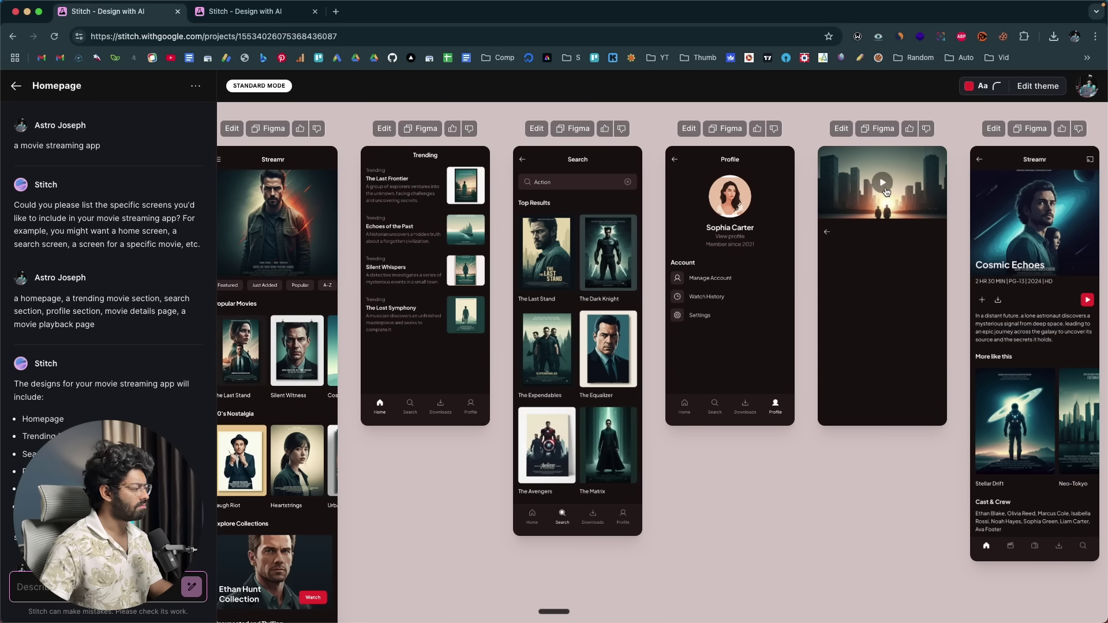
{"action": "scroll", "coordinate": [866, 269], "scroll_direction": "right", "scroll_amount": 1}
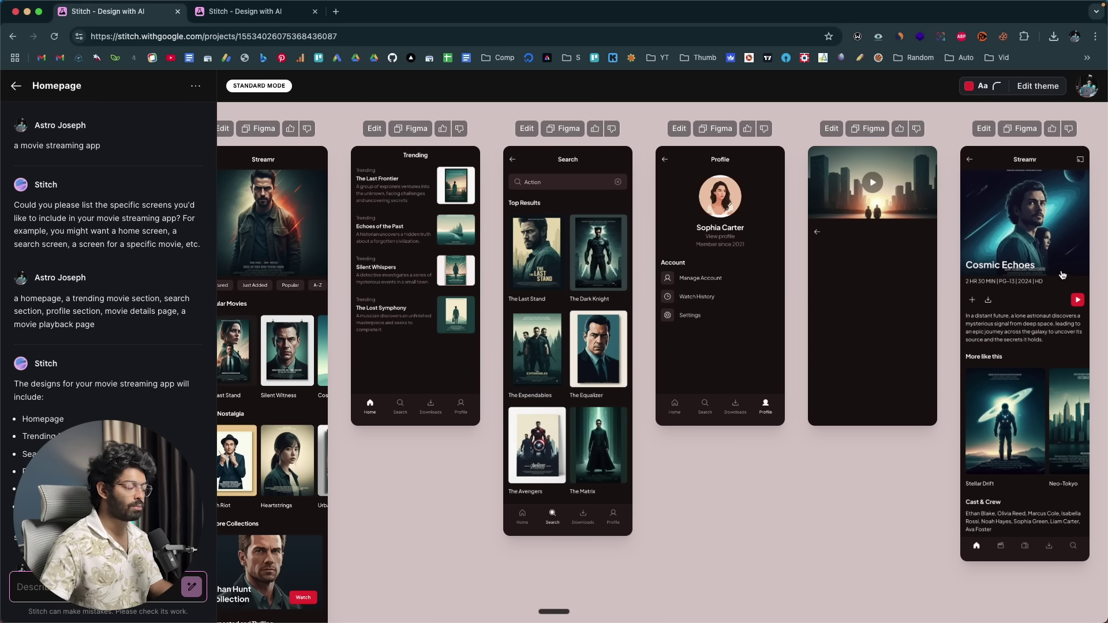
{"action": "scroll", "coordinate": [1066, 277], "scroll_direction": "right", "scroll_amount": 1}
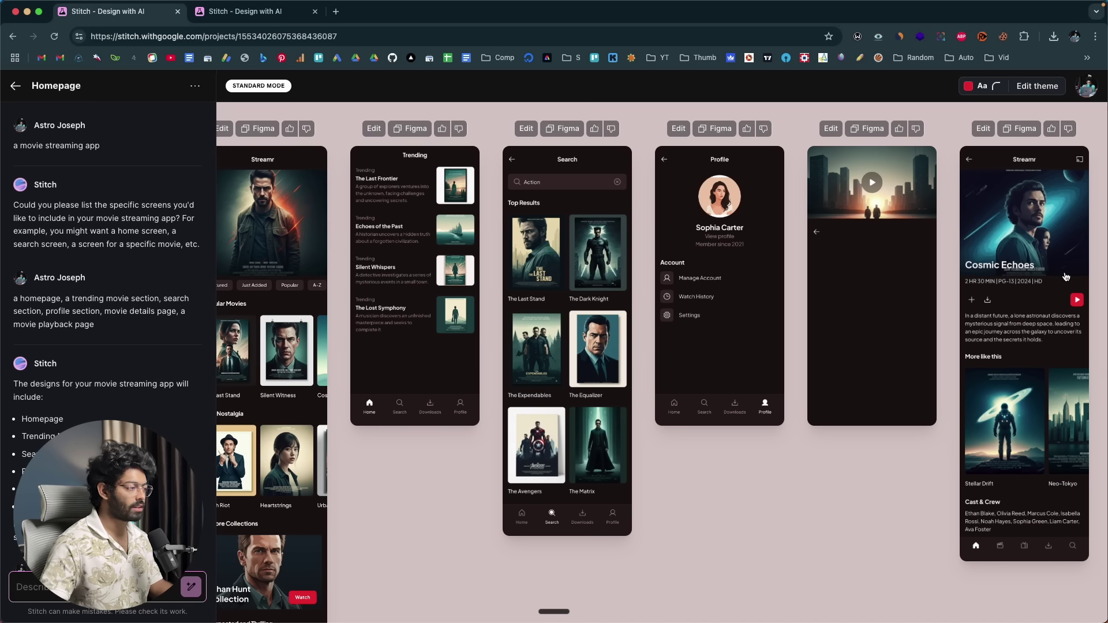
{"action": "left_click", "coordinate": [716, 312]}
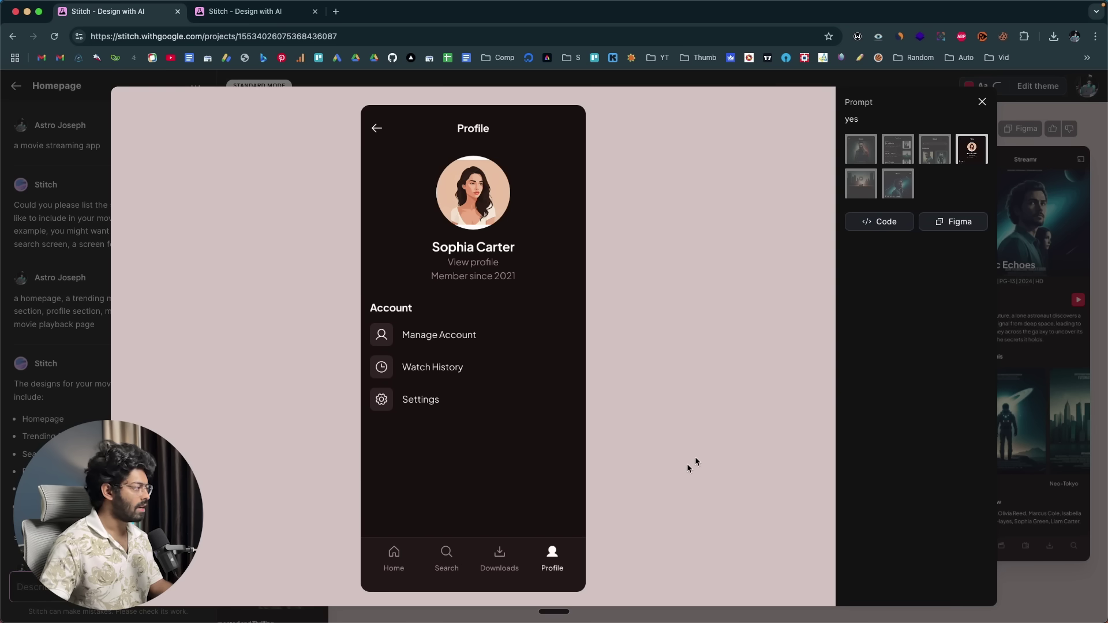
{"action": "left_click", "coordinate": [982, 102]}
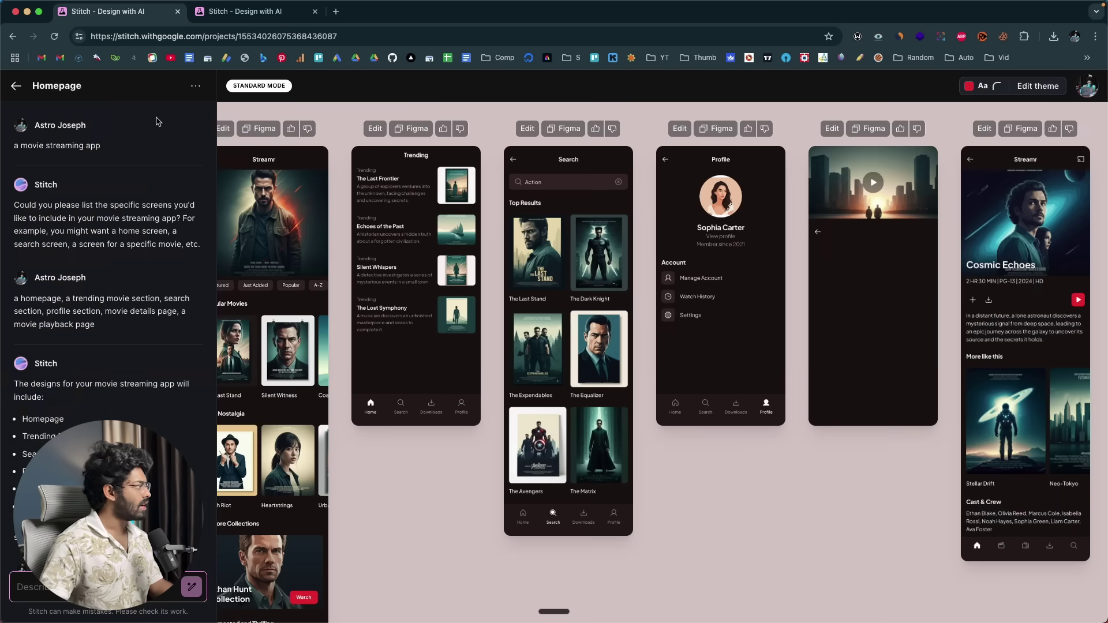
- Open the music streaming project, dismiss the Delete Design popup, and review its five screens
{"action": "left_click", "coordinate": [247, 18]}
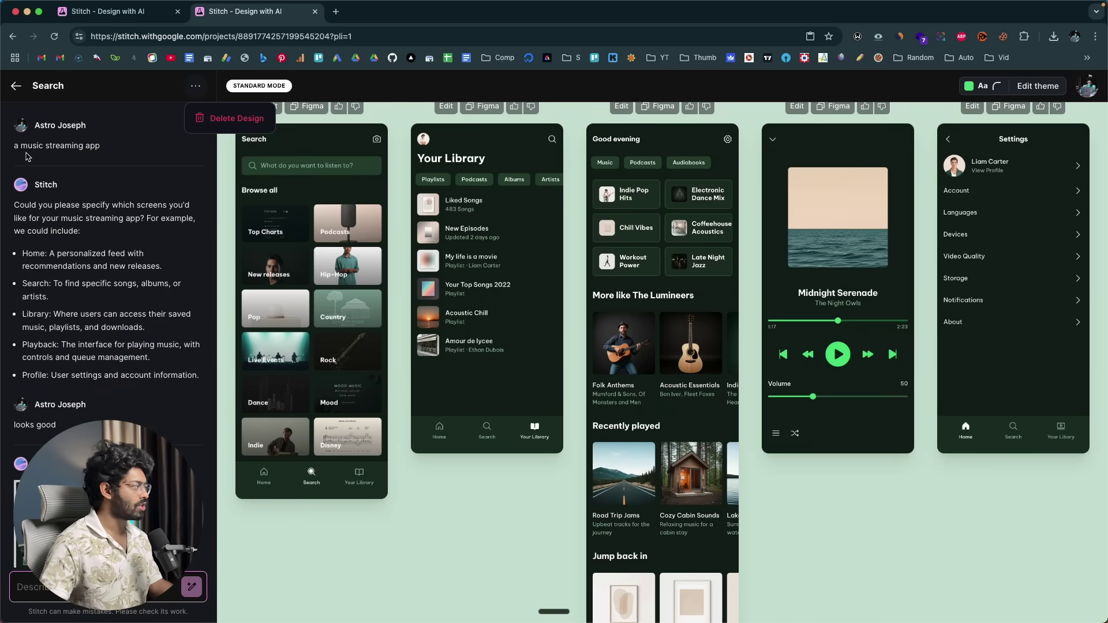
{"action": "left_click", "coordinate": [87, 155]}
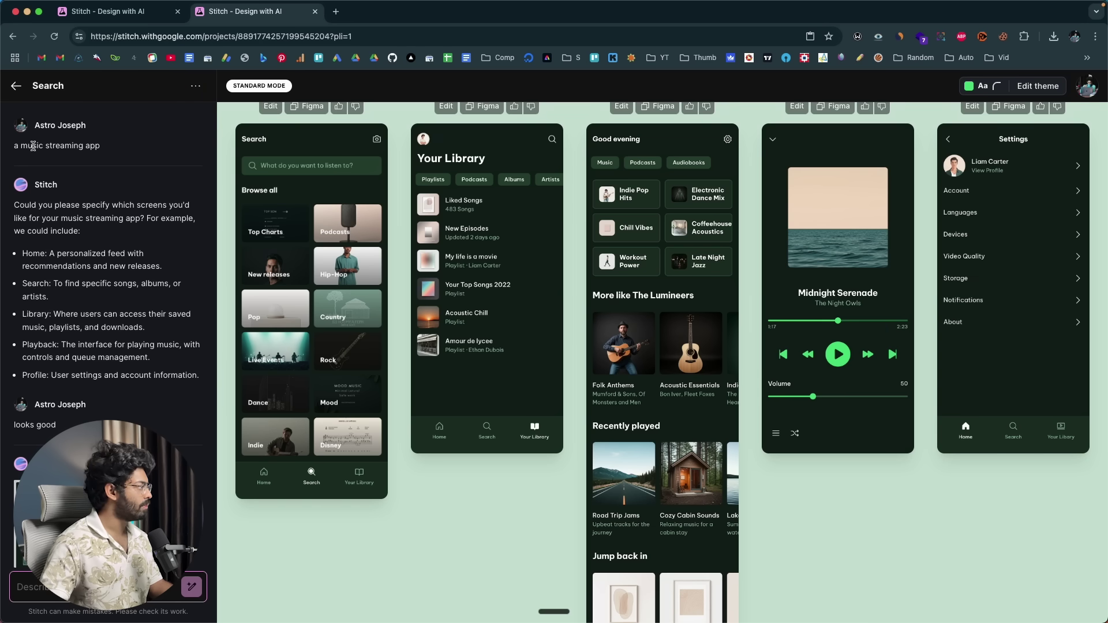
{"action": "scroll", "coordinate": [100, 276], "scroll_direction": "down", "scroll_amount": 6}
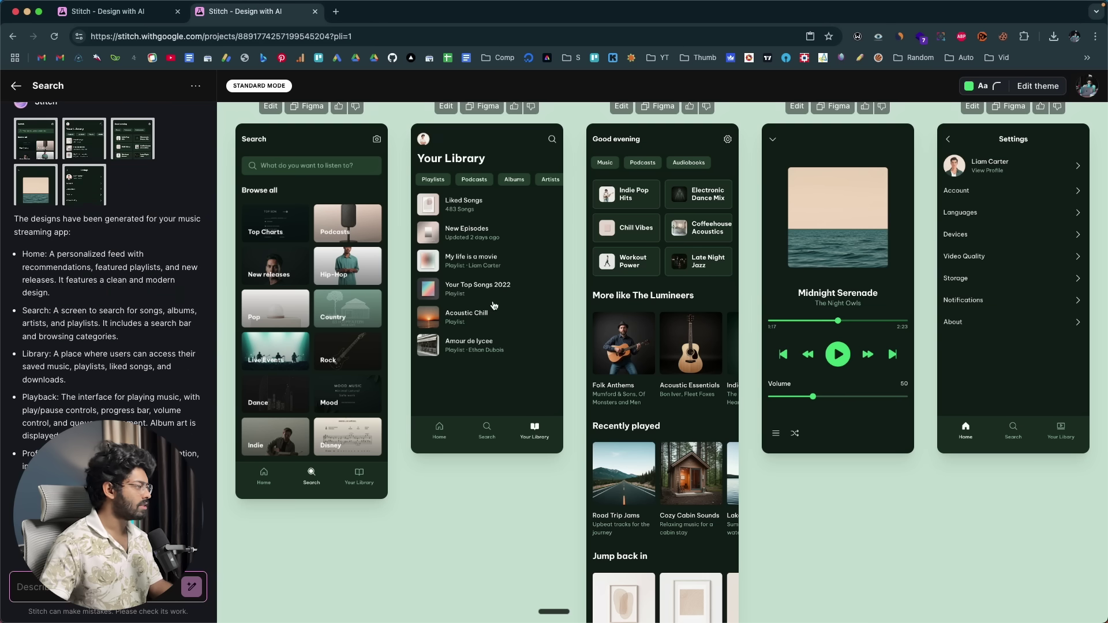
{"action": "scroll", "coordinate": [494, 306], "scroll_direction": "up", "scroll_amount": 1}
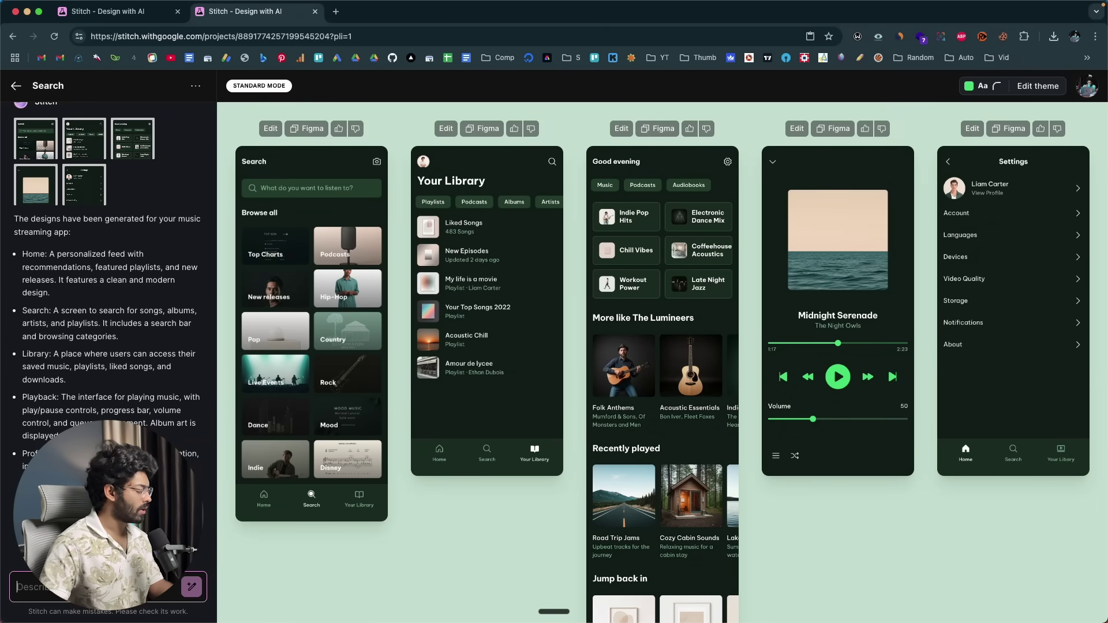
- Ask Stitch: 'can you create a new page for a sharing screen'
{"action": "type", "text": "can you cre"}
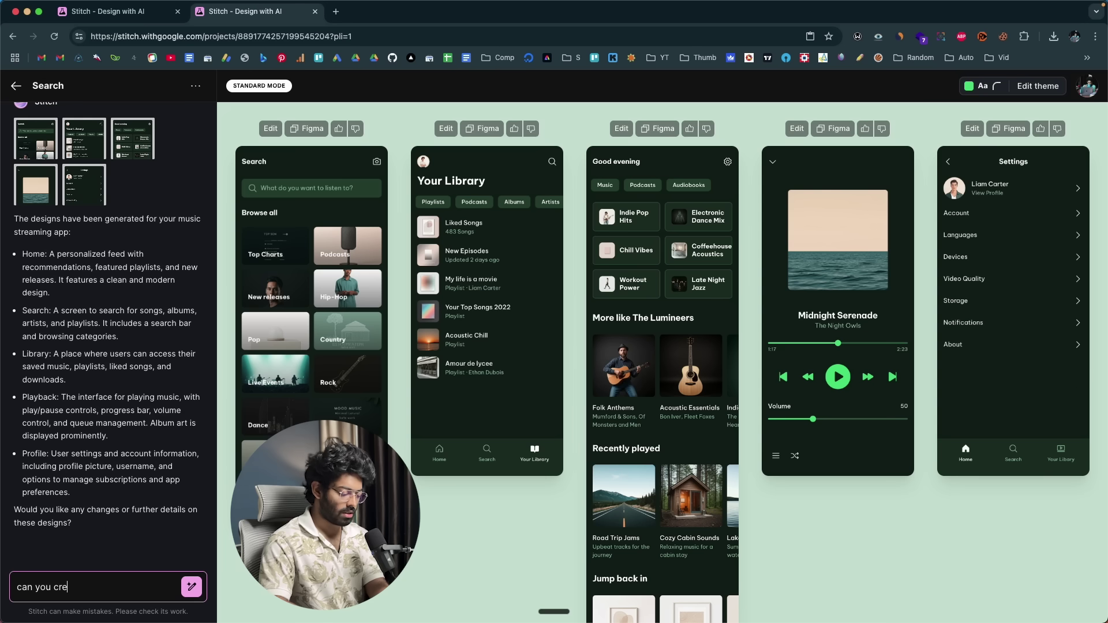
{"action": "type", "text": "ate a new page for "}
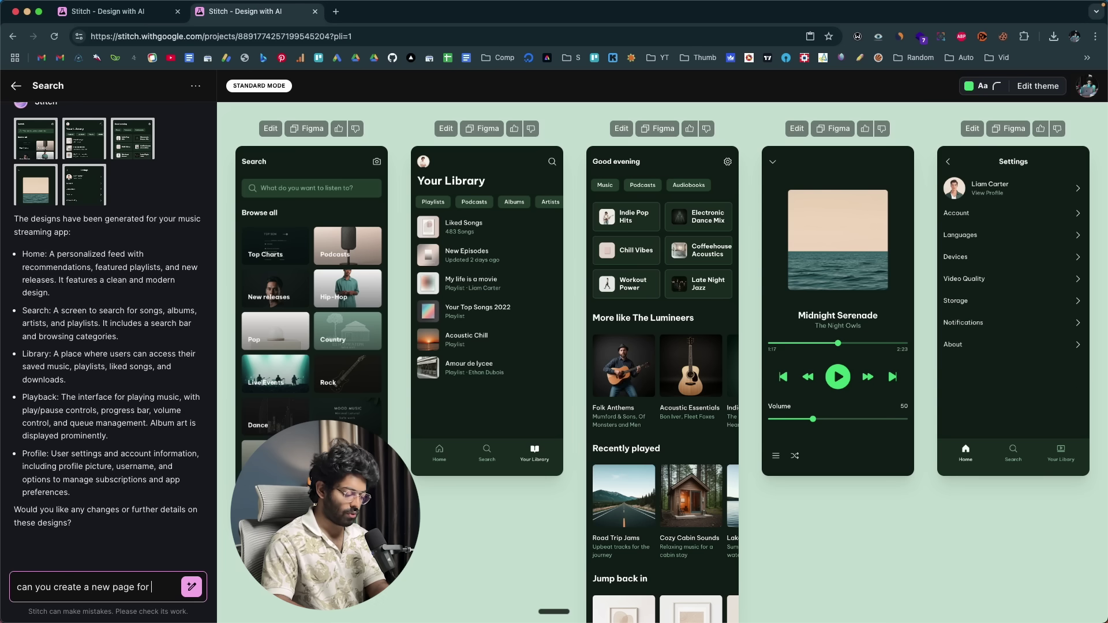
{"action": "type", "text": "a shareing"}
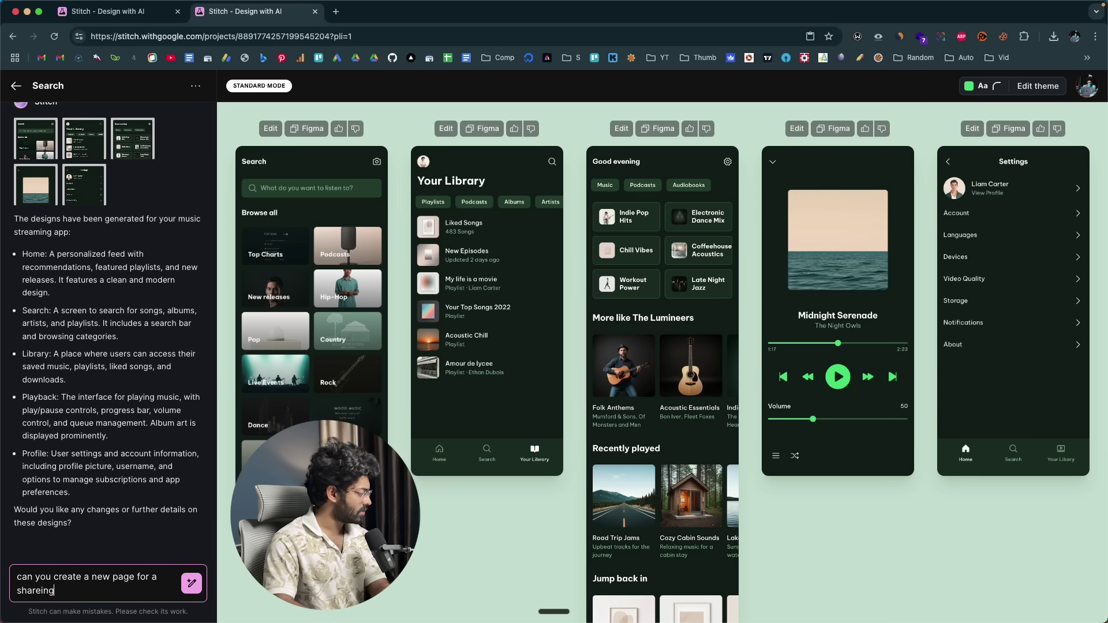
{"action": "key", "text": "BackSpace"}
{"action": "key", "text": "BackSpace"}
{"action": "key", "text": "BackSpace"}
{"action": "key", "text": "BackSpace"}
{"action": "type", "text": "ing s"}
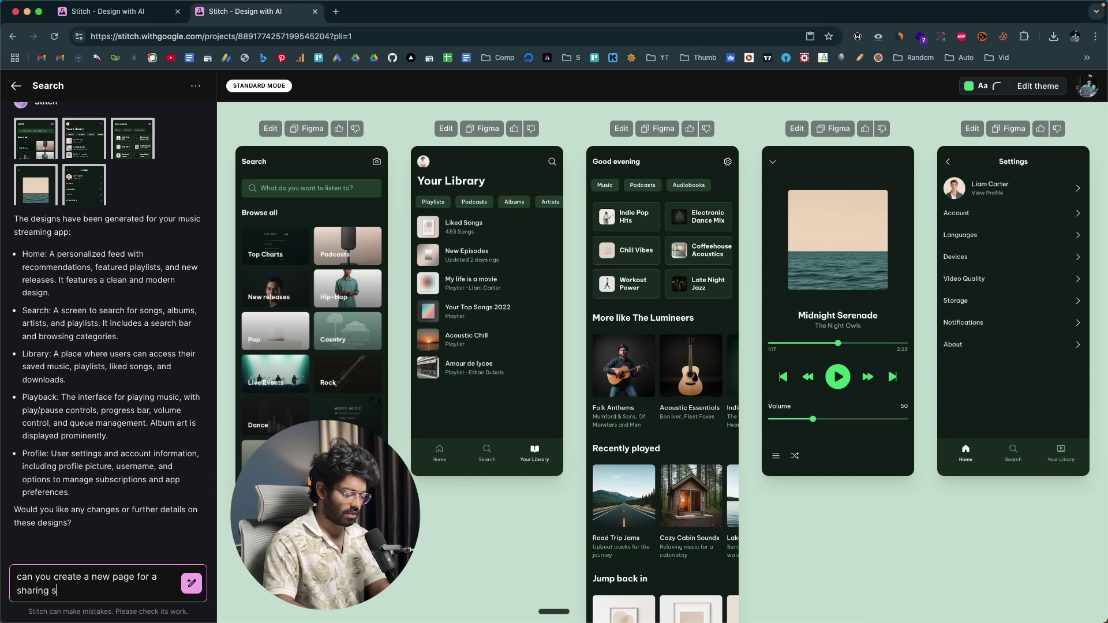
{"action": "type", "text": "creen"}
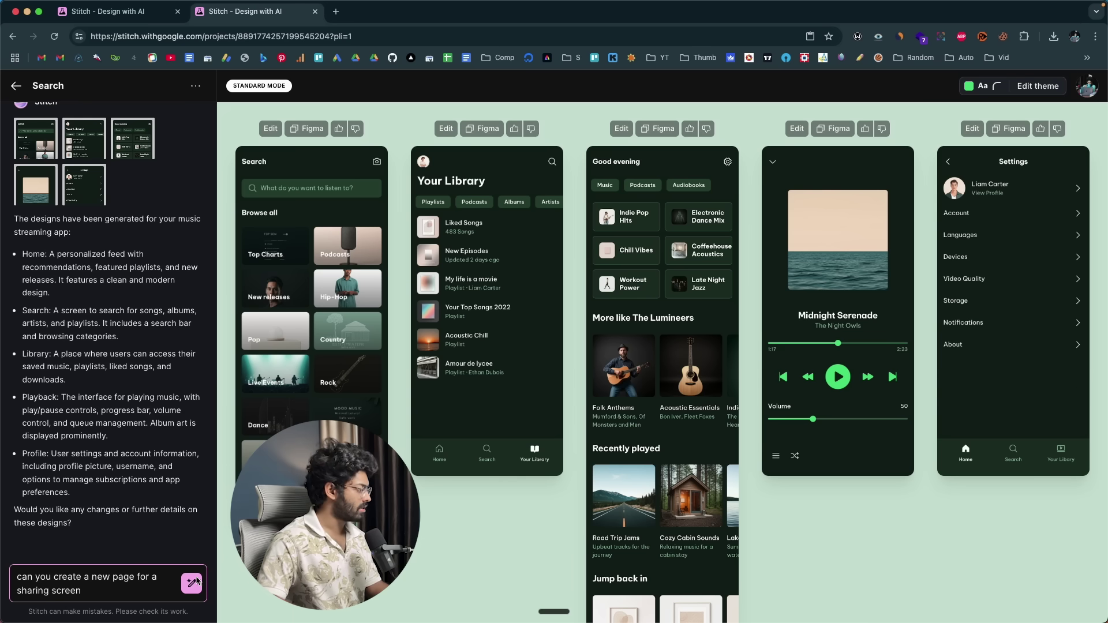
{"action": "left_click", "coordinate": [192, 582]}
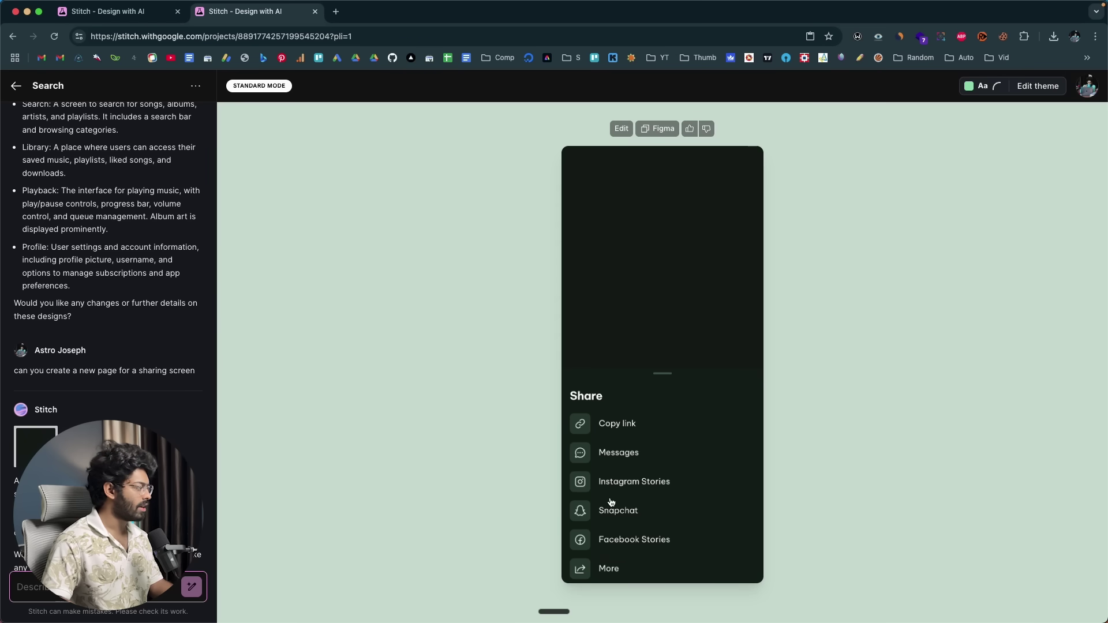
- Inspect the new Share screen, then restore the five original music screens on the canvas
{"action": "scroll", "coordinate": [110, 508], "scroll_direction": "down", "scroll_amount": 3}
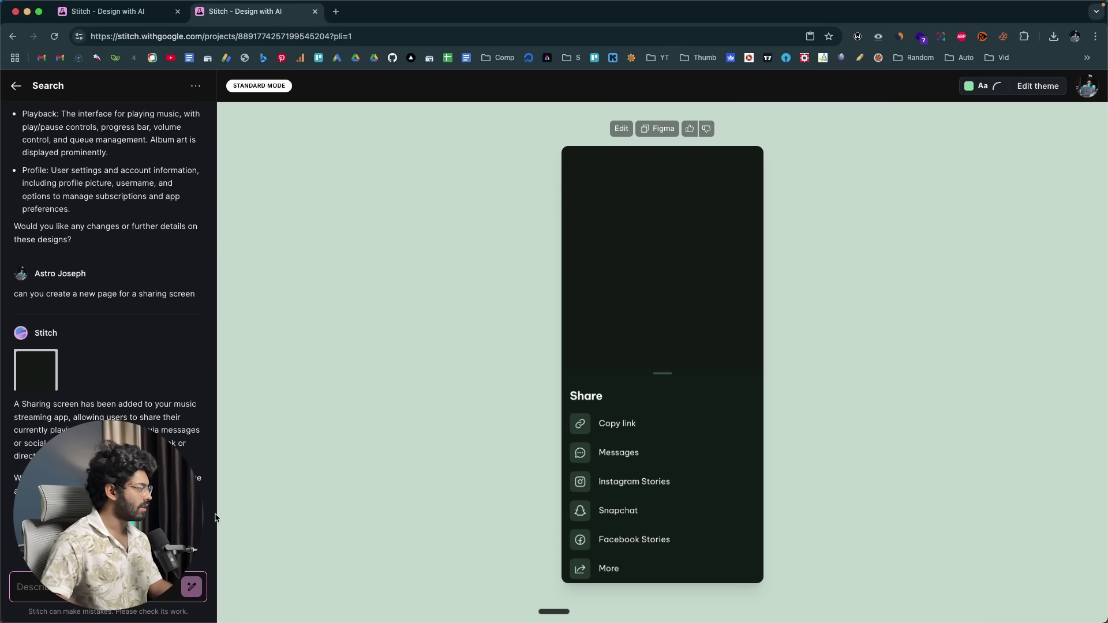
{"action": "scroll", "coordinate": [44, 330], "scroll_direction": "up", "scroll_amount": 10}
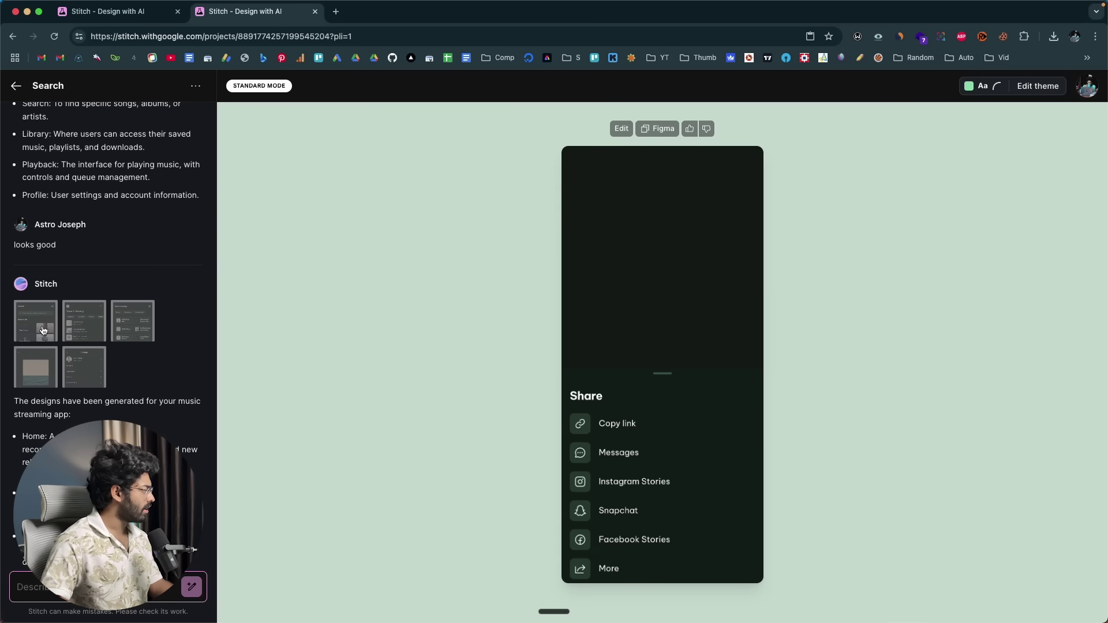
{"action": "left_click", "coordinate": [43, 330]}
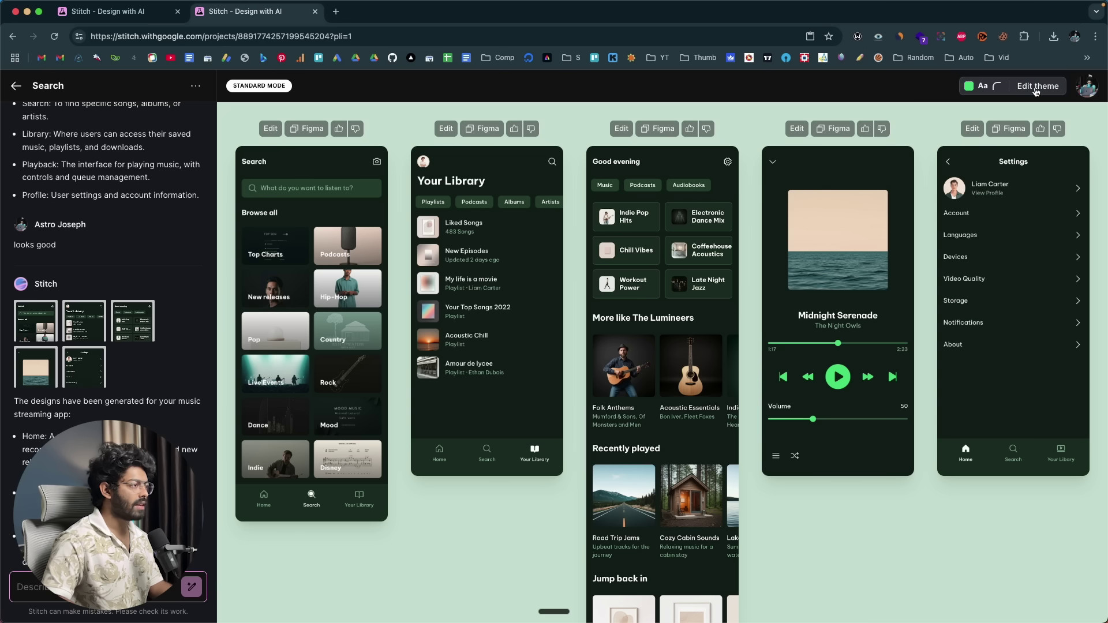
- Apply a theme with purple #607AFB accent, dark appearance, third corner radius and Inter font
{"action": "left_click", "coordinate": [1036, 91]}
{"action": "left_click", "coordinate": [957, 179]}
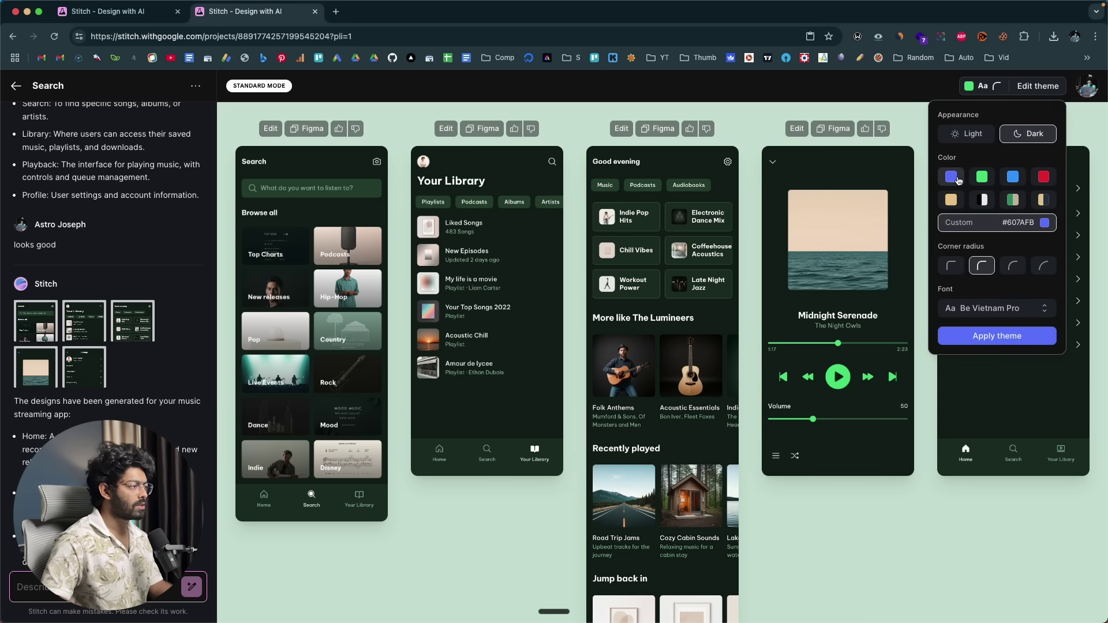
{"action": "left_click", "coordinate": [982, 177]}
{"action": "left_click", "coordinate": [951, 176]}
{"action": "left_click", "coordinate": [973, 136]}
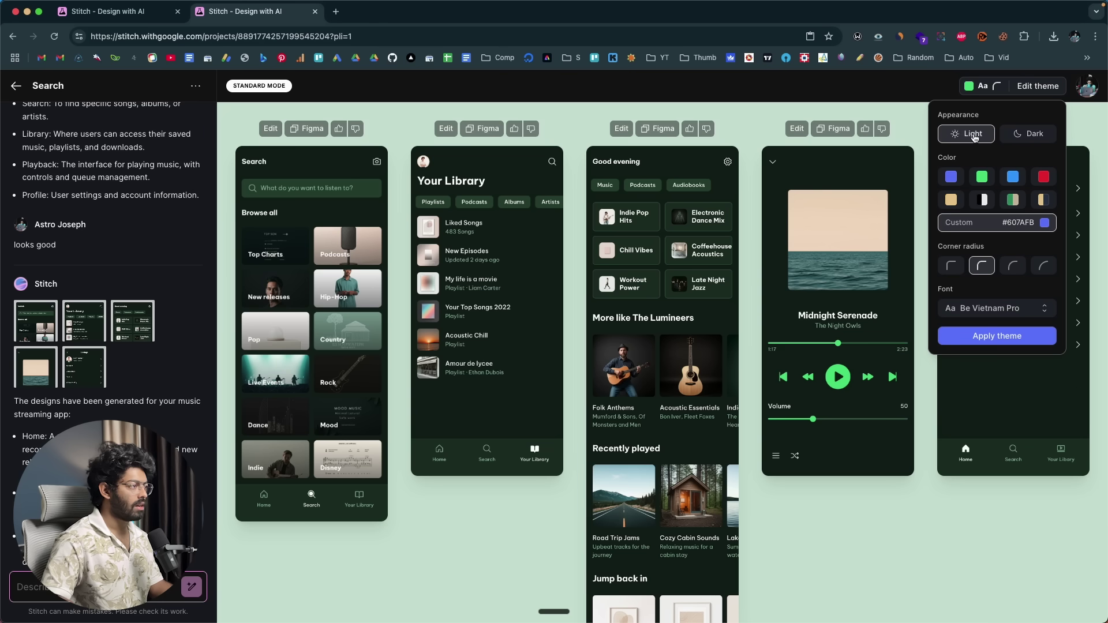
{"action": "left_click", "coordinate": [1028, 135]}
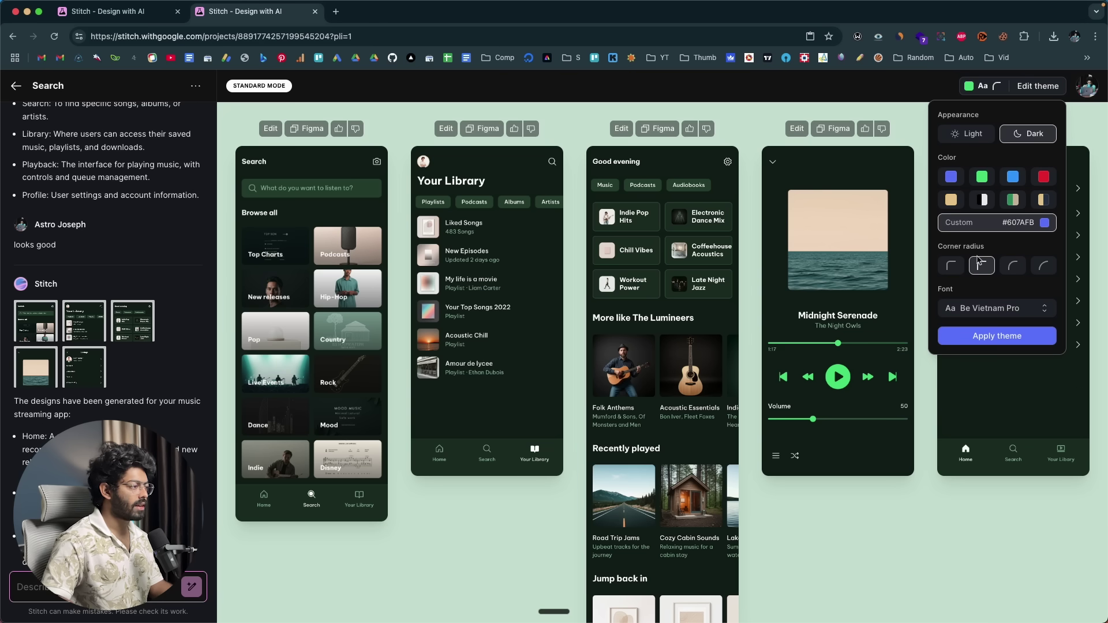
{"action": "left_click", "coordinate": [1013, 269]}
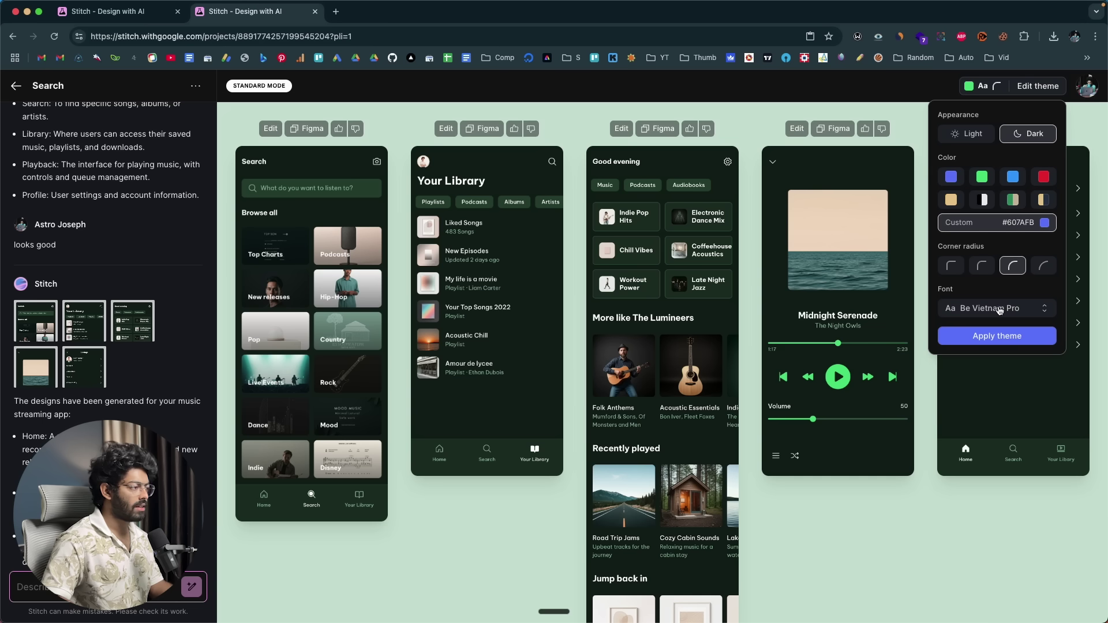
{"action": "left_click", "coordinate": [1000, 310]}
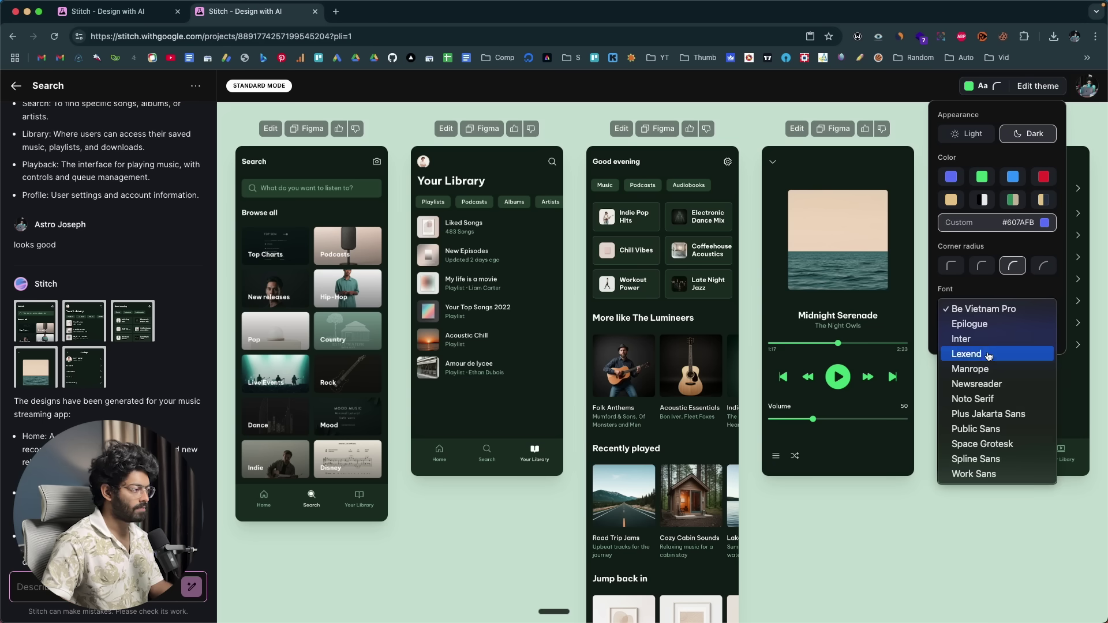
{"action": "left_click", "coordinate": [985, 341]}
{"action": "left_click", "coordinate": [1009, 340]}
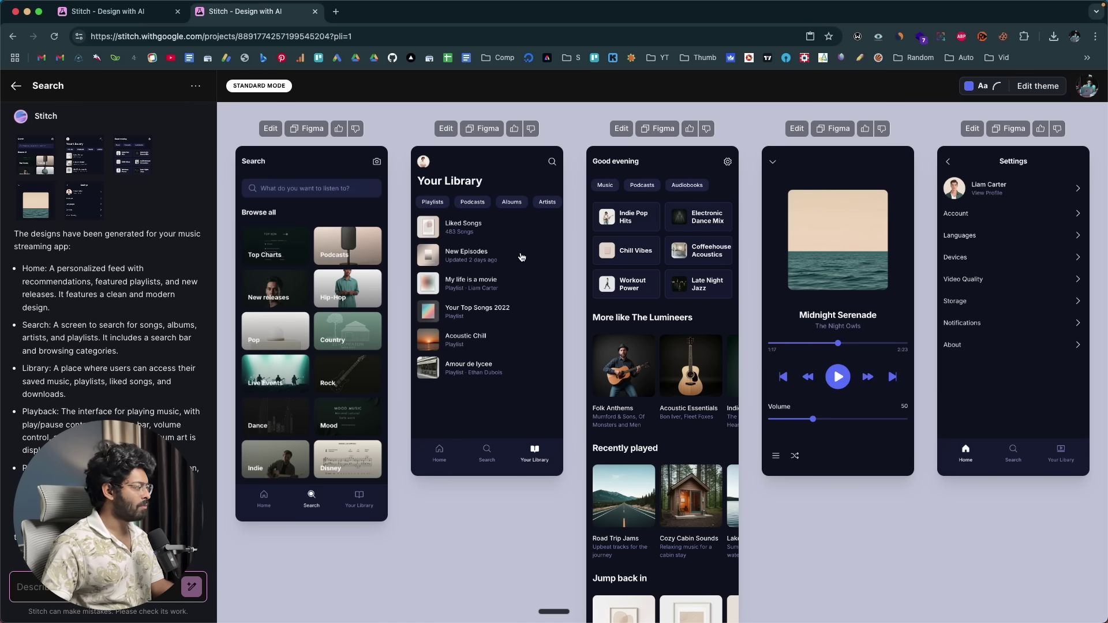
- Preview the Your Library screen enlarged, then close it
{"action": "scroll", "coordinate": [779, 266], "scroll_direction": "down", "scroll_amount": 2}
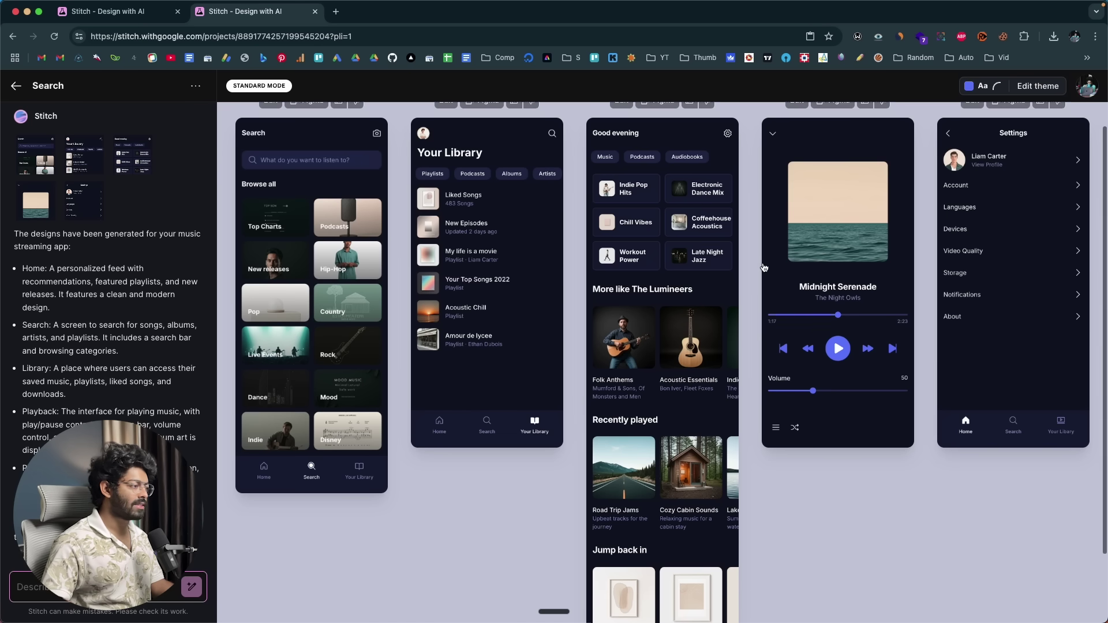
{"action": "scroll", "coordinate": [660, 374], "scroll_direction": "up", "scroll_amount": 2}
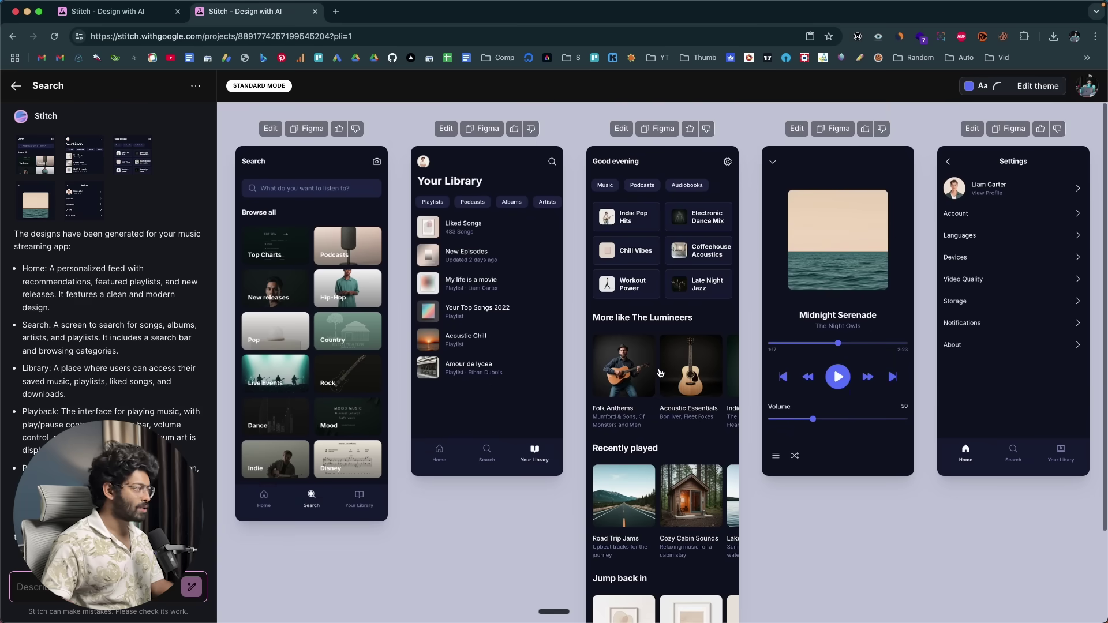
{"action": "left_click", "coordinate": [500, 380]}
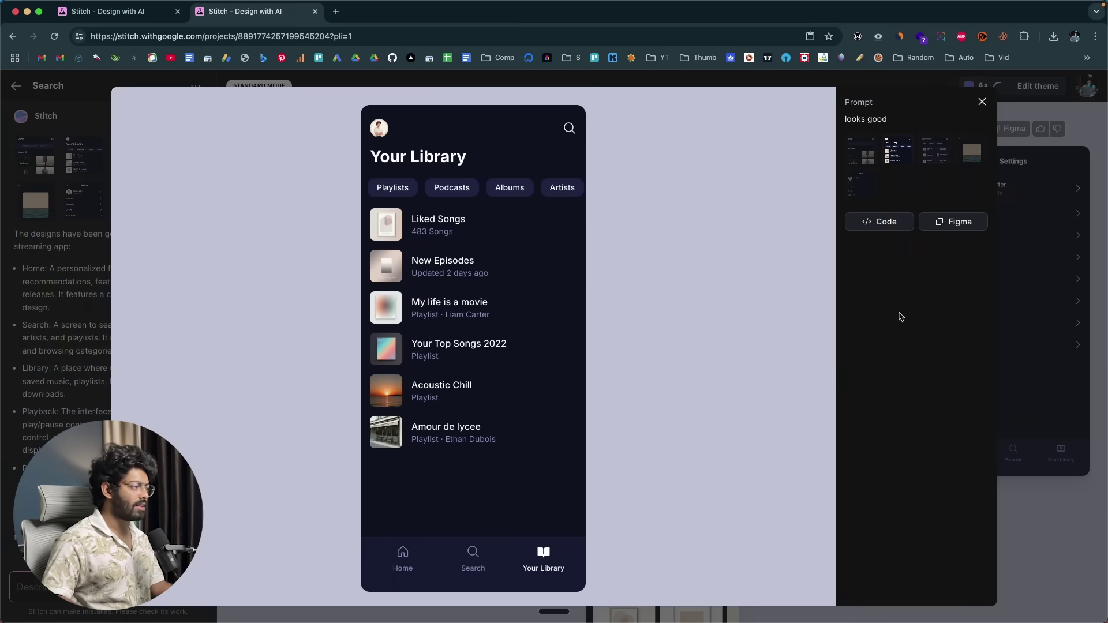
{"action": "left_click", "coordinate": [1019, 302]}
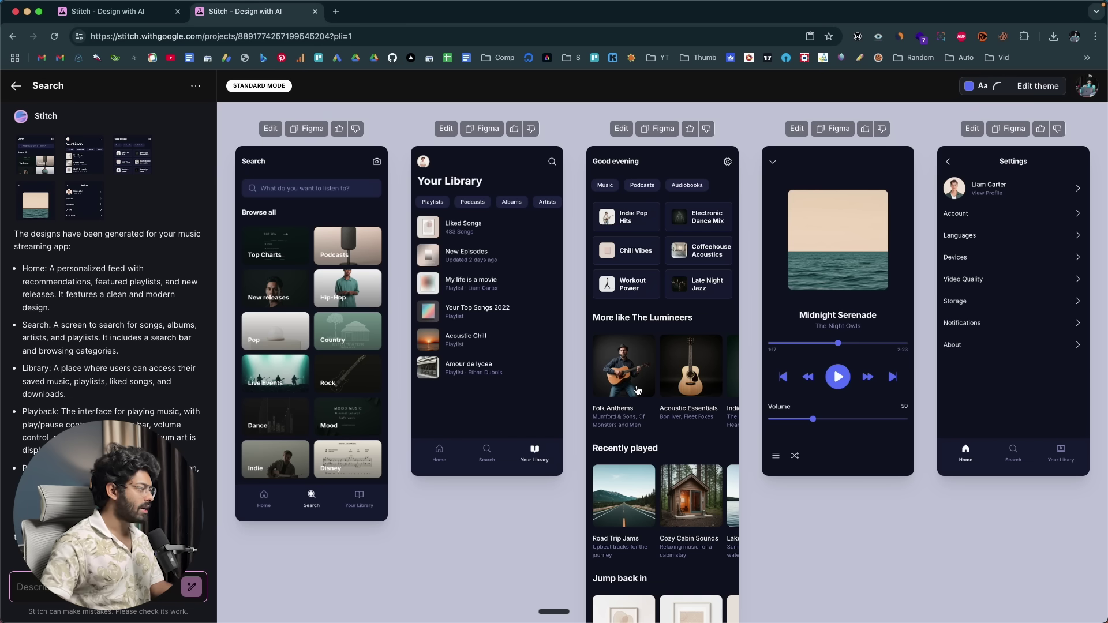
- Copy the Home screen design for Figma and switch to the blank Figma file
{"action": "left_click", "coordinate": [706, 321]}
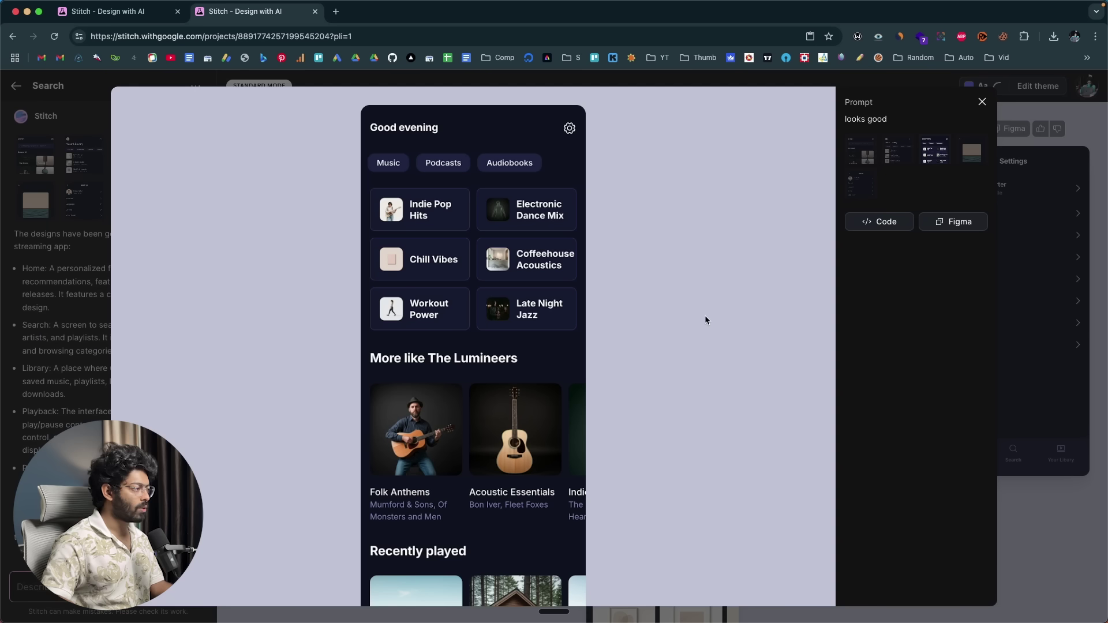
{"action": "left_click", "coordinate": [954, 227]}
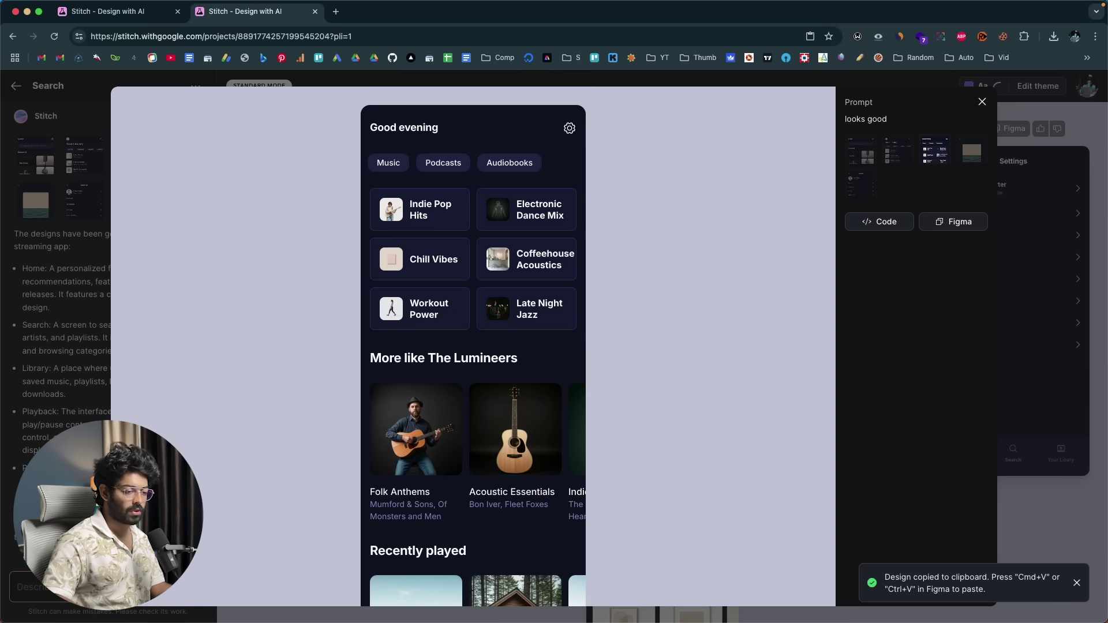
{"action": "key", "text": "super+Tab"}
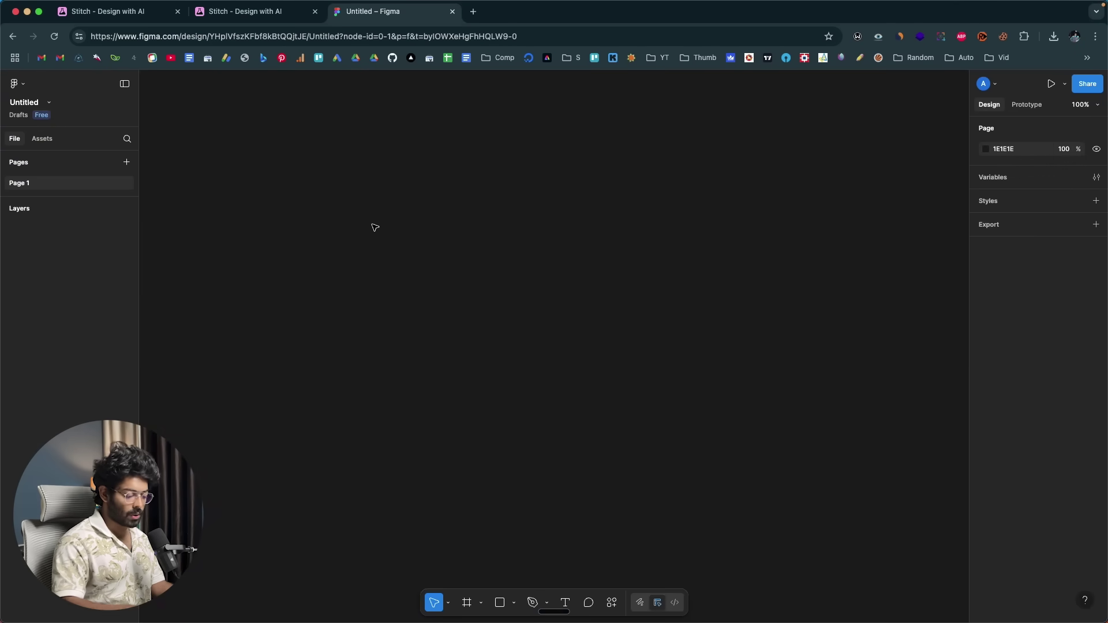
- Paste the Stitch Home screen into Figma and expand its nested frame layers
{"action": "key", "text": "super+v"}
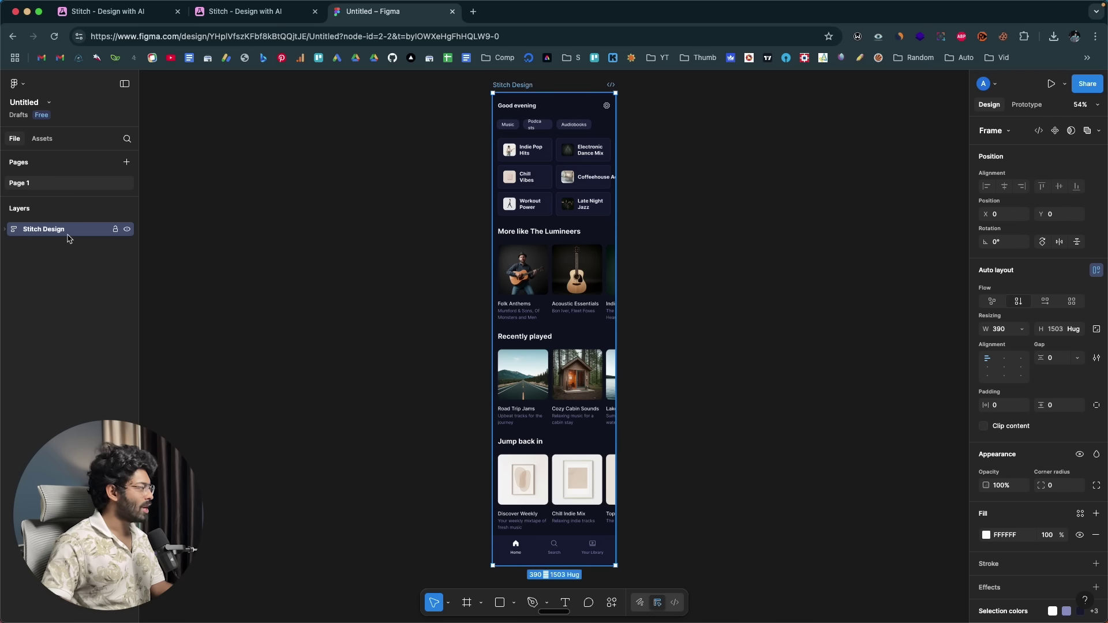
{"action": "double_click", "coordinate": [569, 206]}
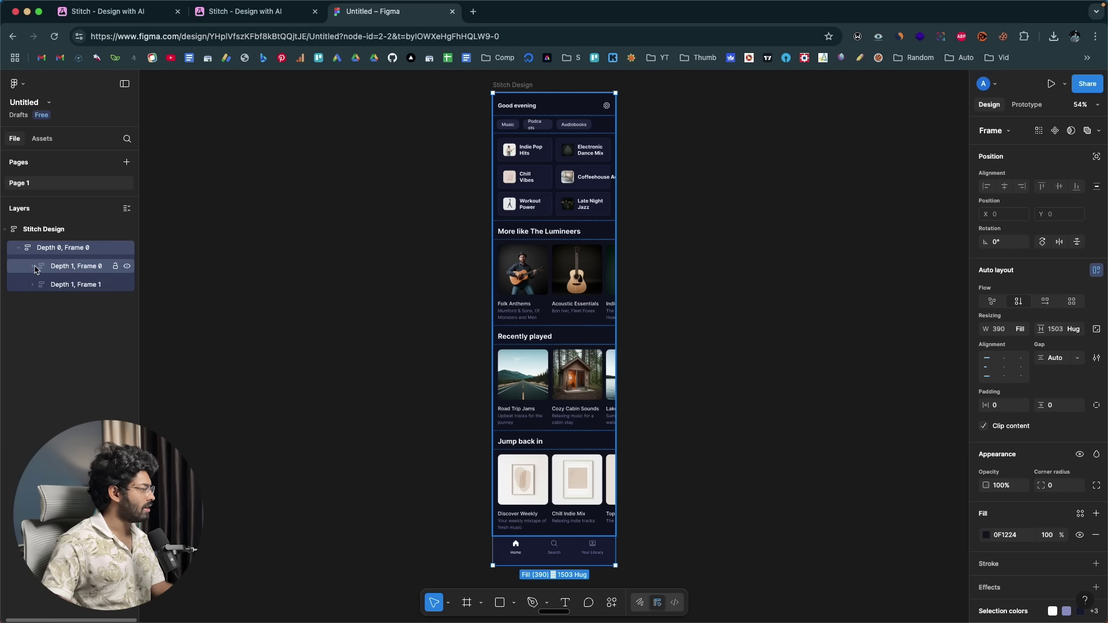
{"action": "left_click", "coordinate": [34, 267]}
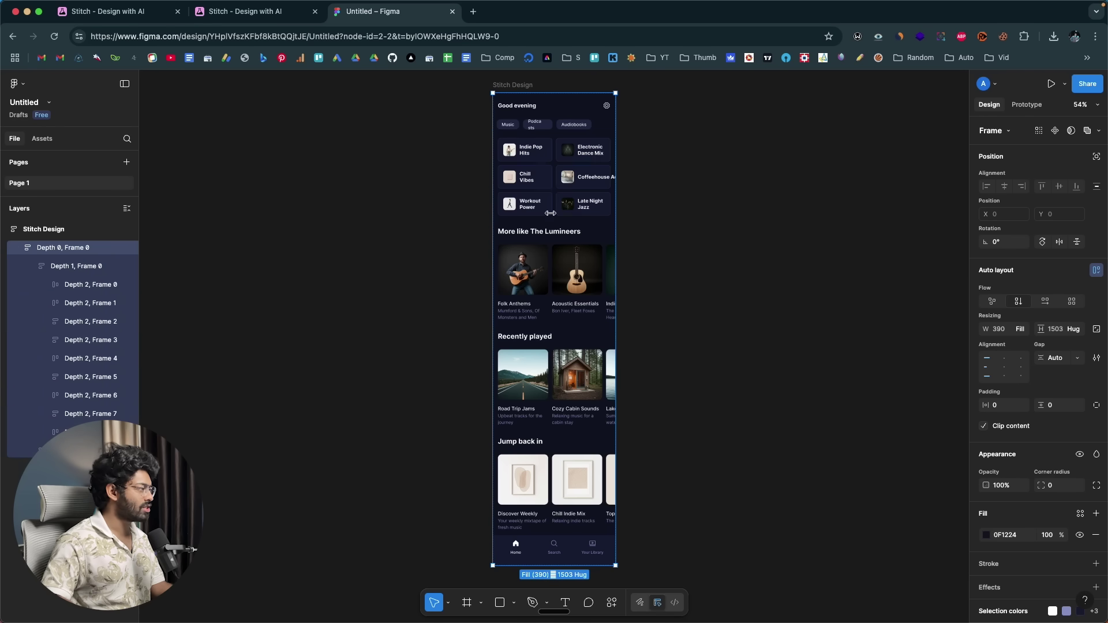
{"action": "scroll", "coordinate": [500, 142], "scroll_direction": "up", "scroll_amount": 5}
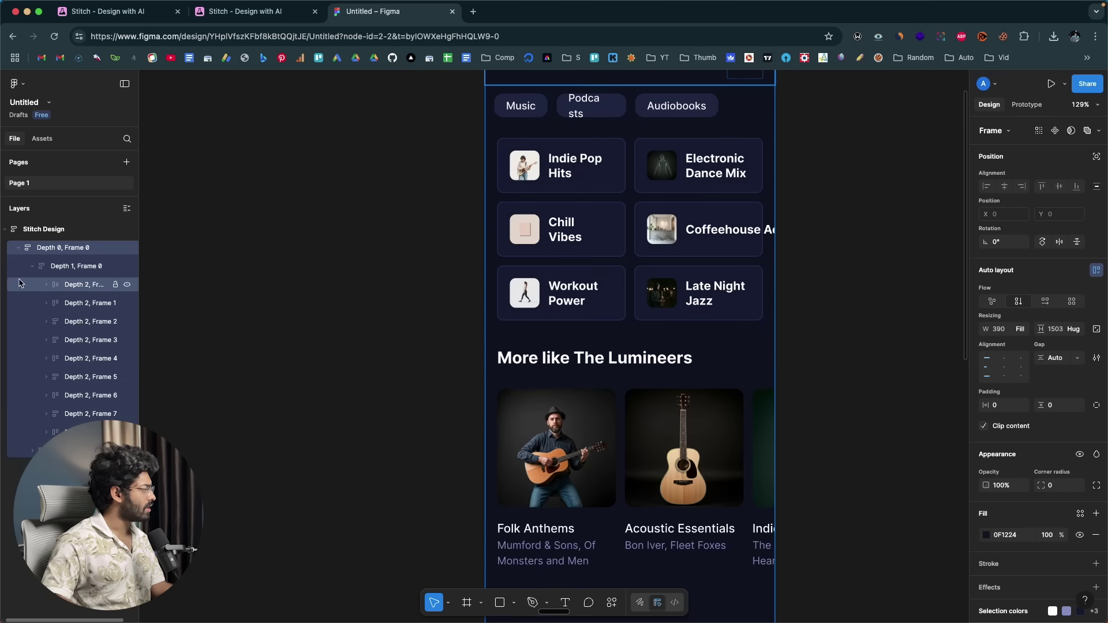
- Inspect the chip row, playlist card grid and Indie Pop Hits cover and title layers, then return to Stitch
{"action": "left_click", "coordinate": [56, 288]}
{"action": "left_click", "coordinate": [63, 327]}
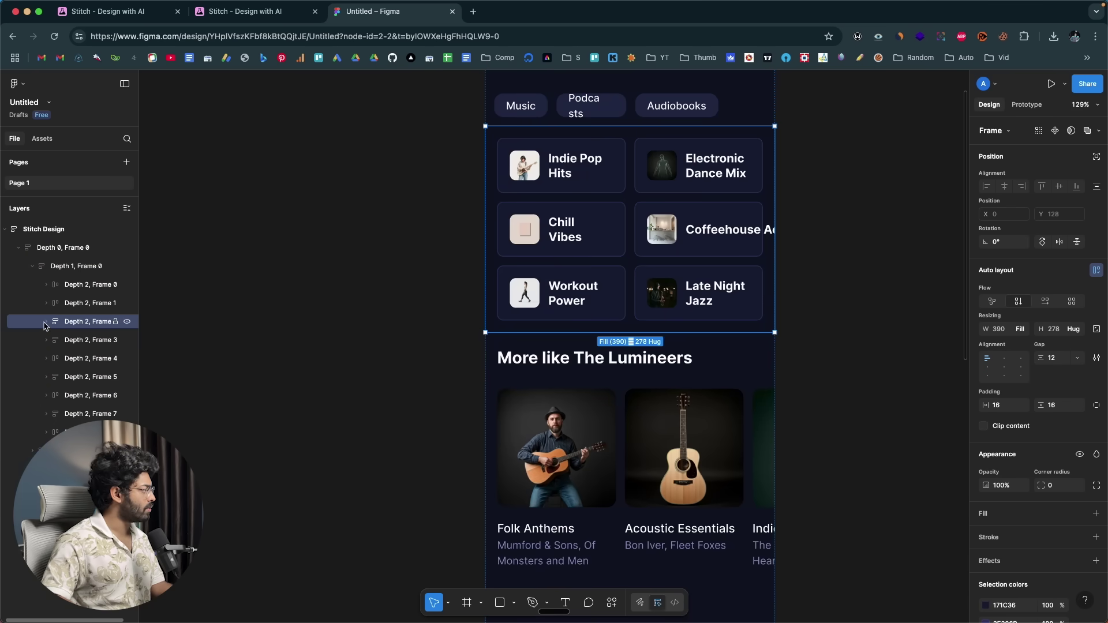
{"action": "left_click", "coordinate": [46, 321]}
{"action": "left_click", "coordinate": [64, 340]}
{"action": "left_click", "coordinate": [61, 340]}
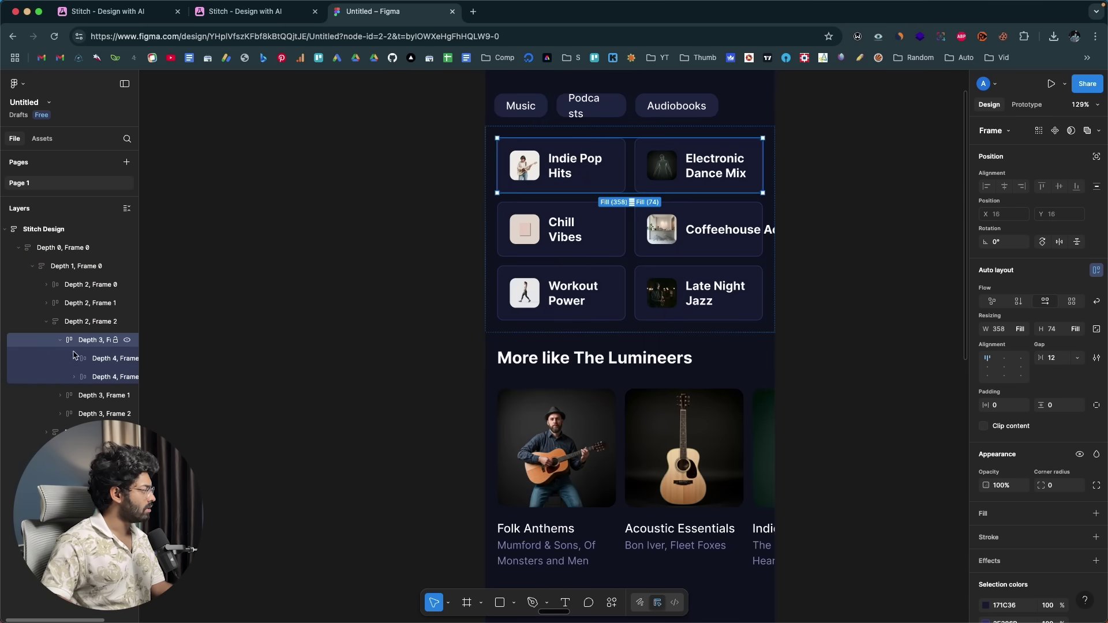
{"action": "left_click", "coordinate": [73, 360]}
{"action": "left_click", "coordinate": [73, 363]}
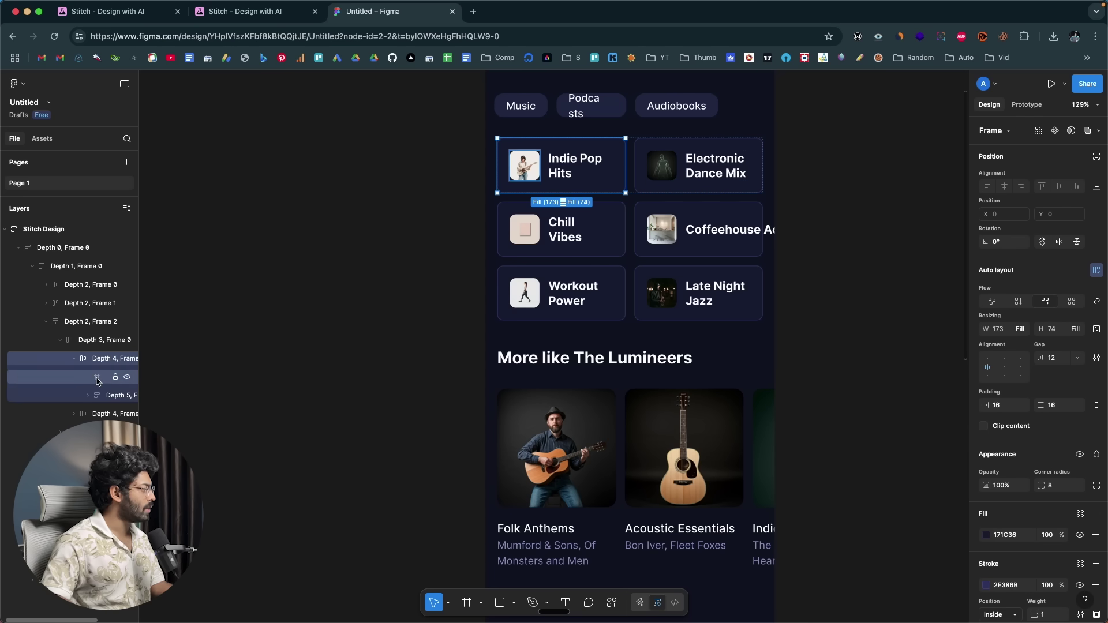
{"action": "left_click", "coordinate": [101, 378]}
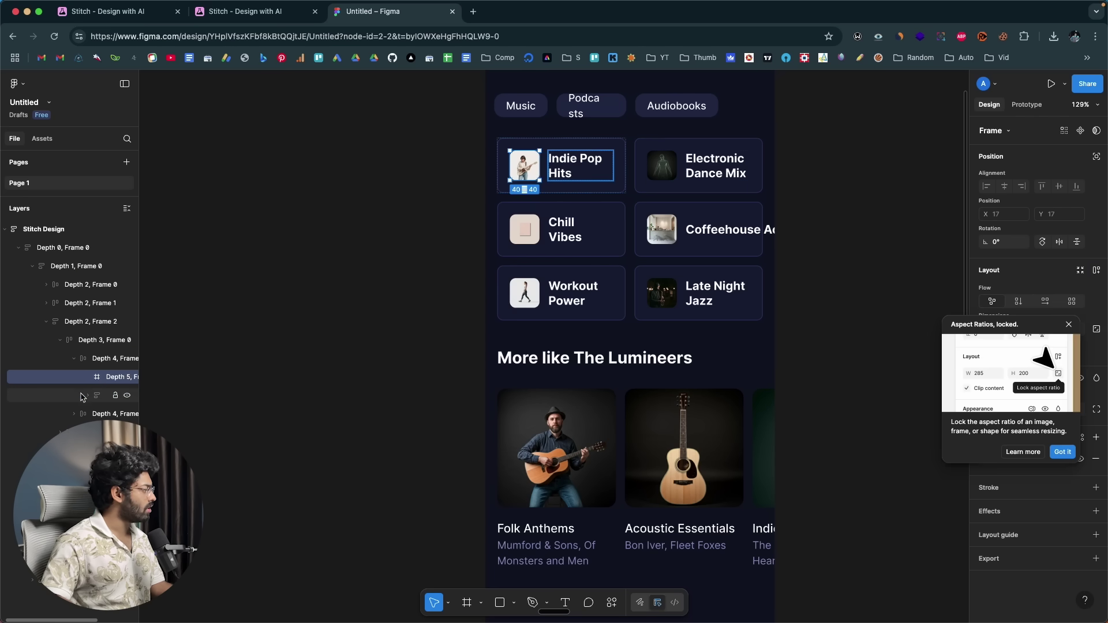
{"action": "left_click", "coordinate": [106, 395]}
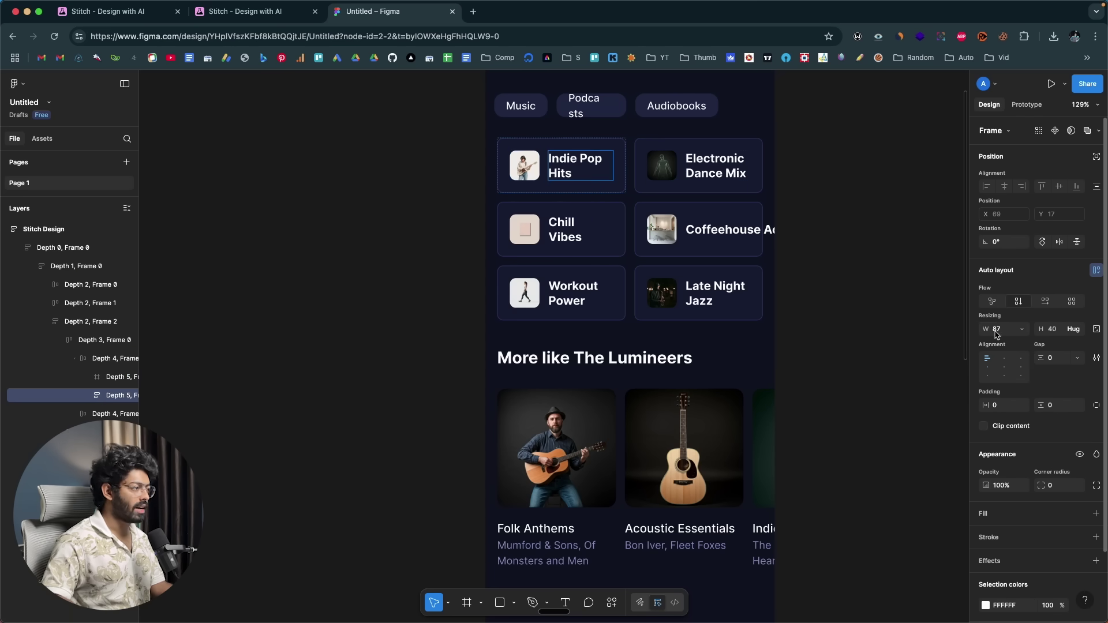
{"action": "scroll", "coordinate": [1033, 381], "scroll_direction": "down", "scroll_amount": 3}
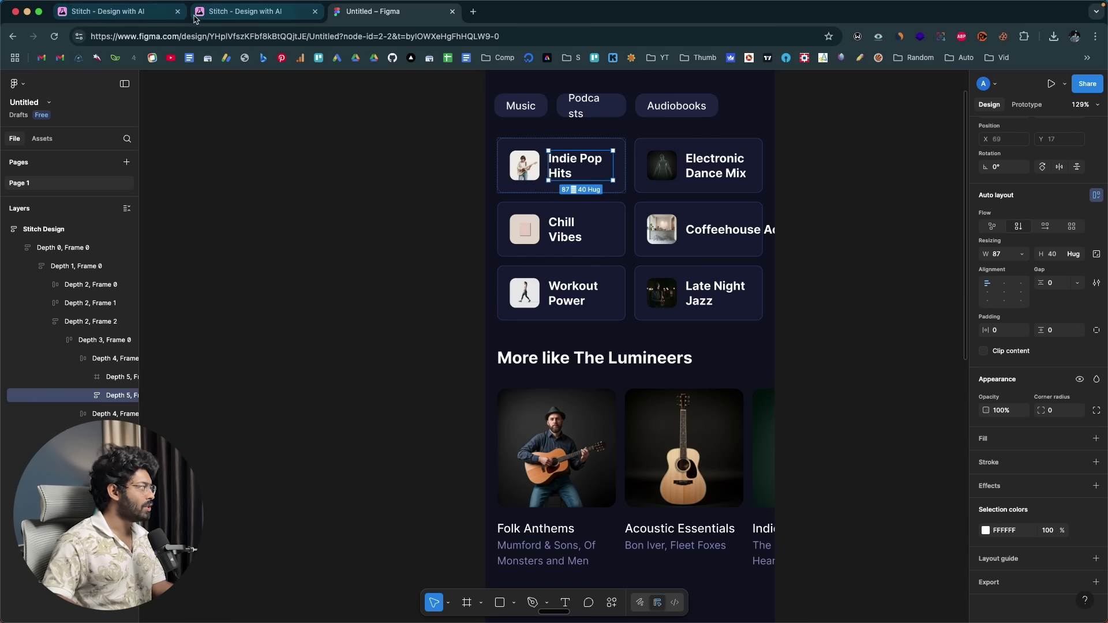
{"action": "left_click", "coordinate": [242, 23]}
{"action": "key", "text": "Escape"}
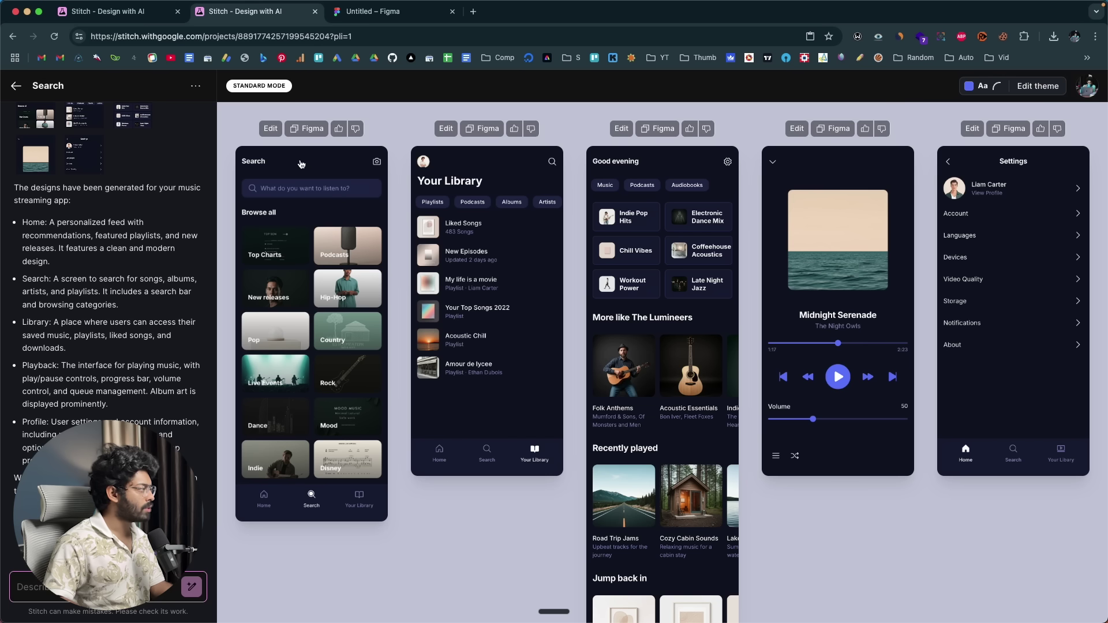
- Attach the Search screen to the chat, then switch to the other Stitch project tab
{"action": "left_click", "coordinate": [270, 129]}
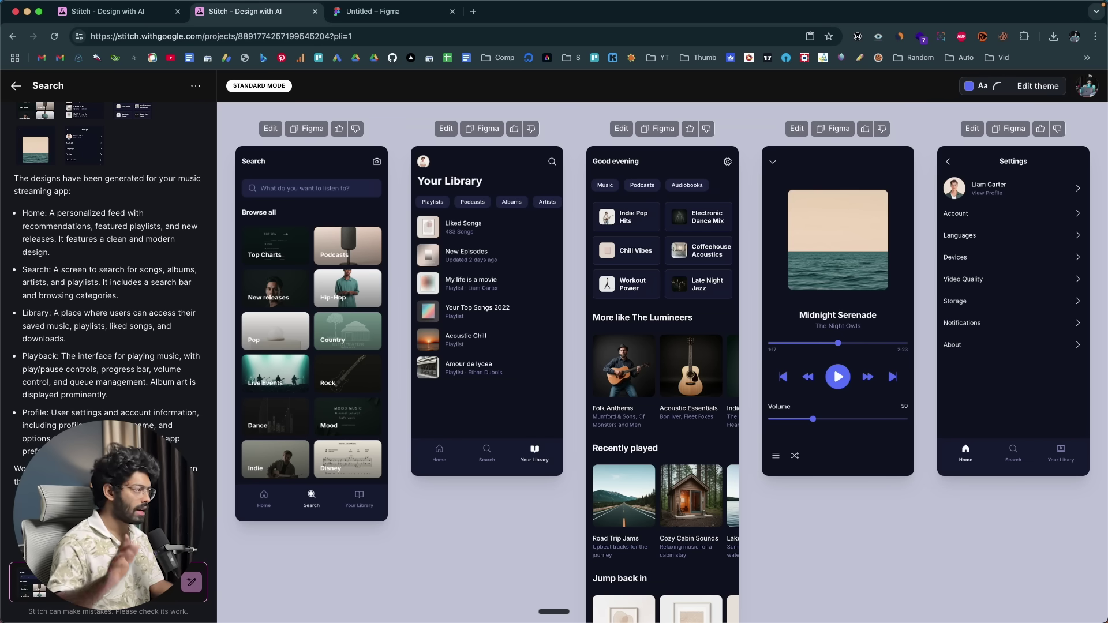
{"action": "left_click", "coordinate": [136, 14]}
- Return to the start page and generate web designs for 'a music streaming web app'
{"action": "left_click", "coordinate": [17, 87]}
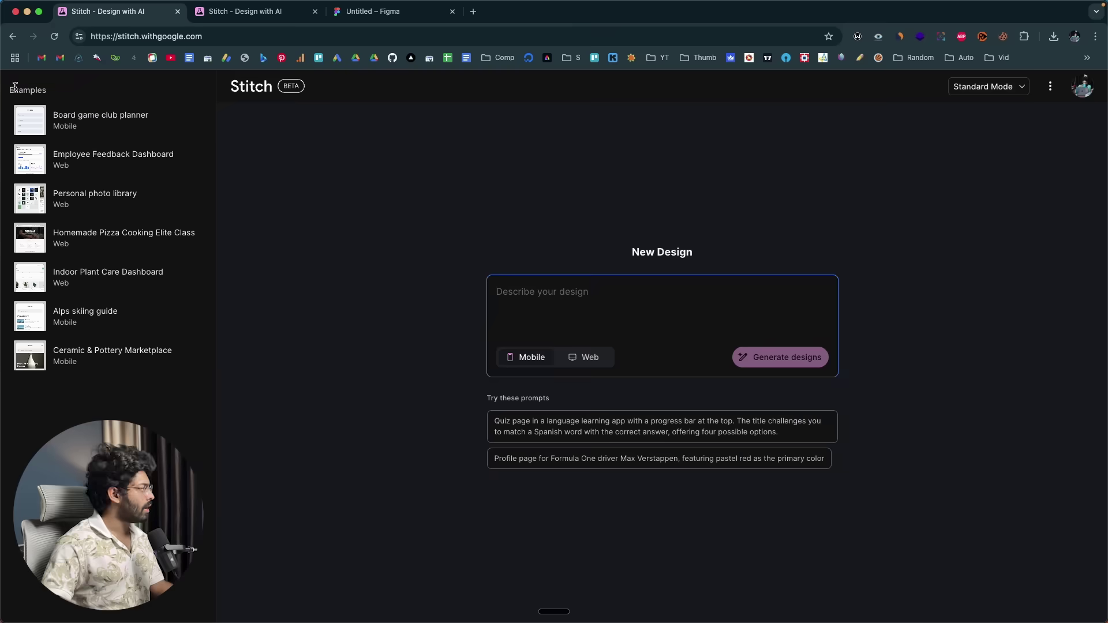
{"action": "left_click", "coordinate": [595, 362]}
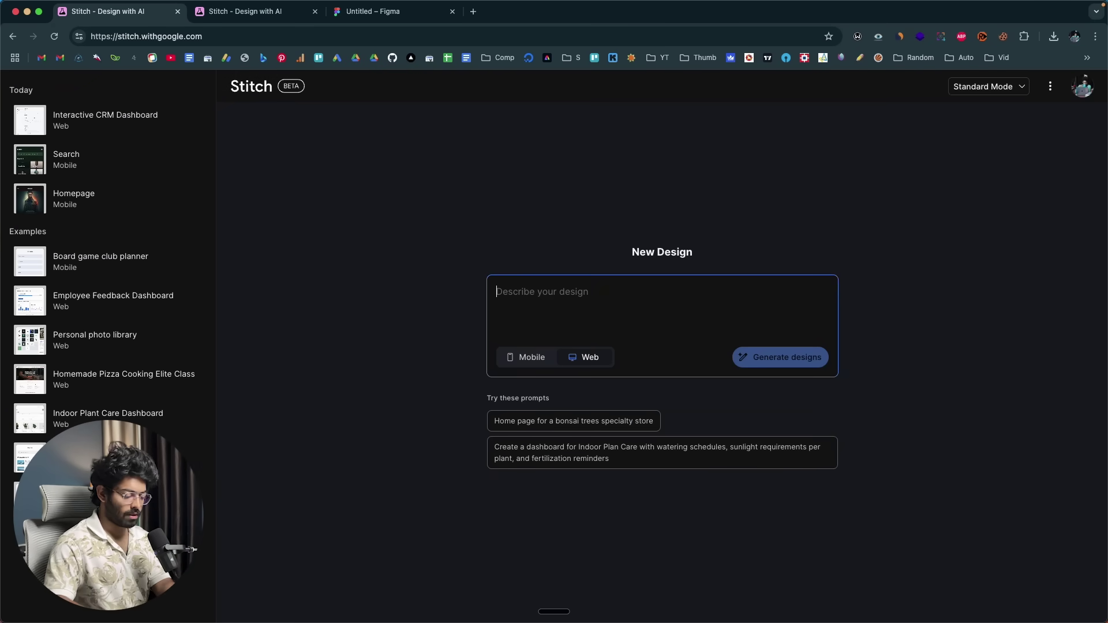
{"action": "type", "text": "a music streaming app"}
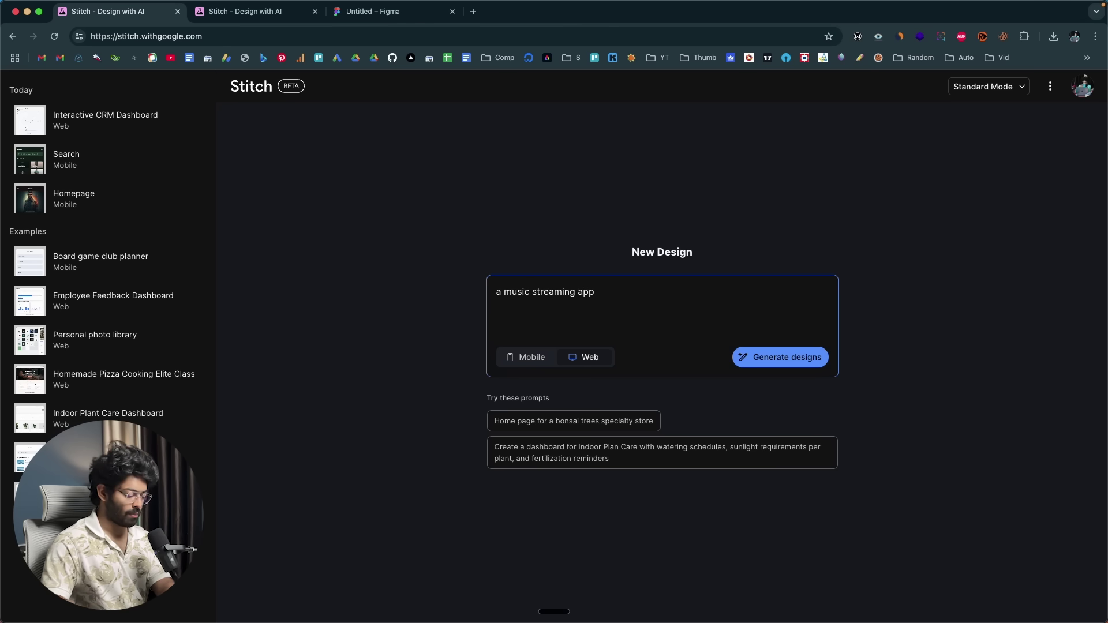
{"action": "type", "text": "web"}
{"action": "left_click", "coordinate": [756, 357]}
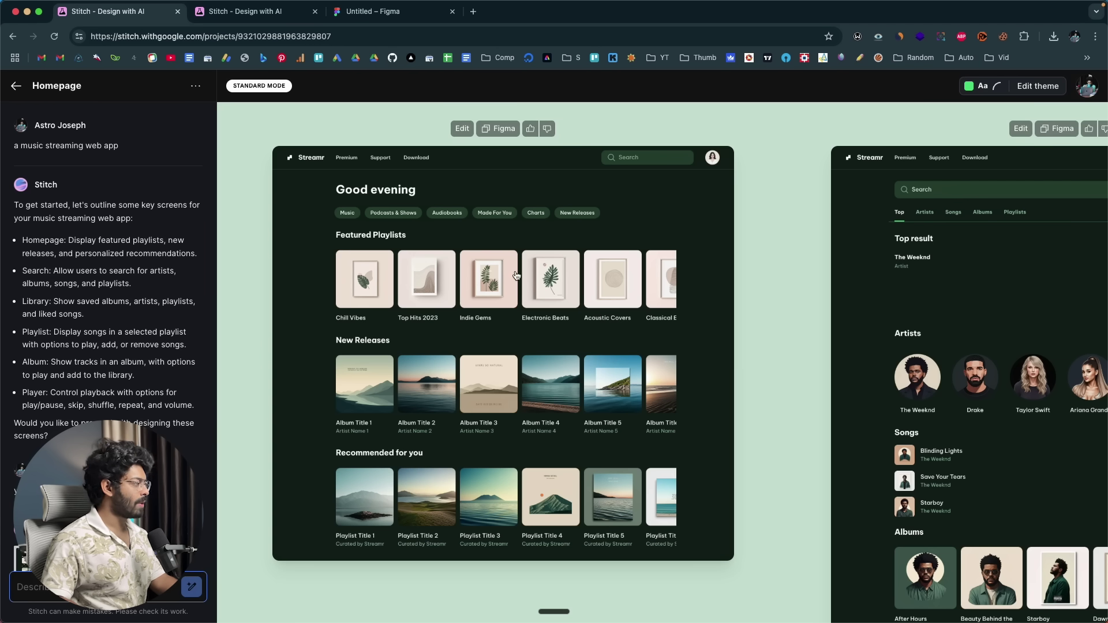
- Pan through the Streamr homepage, search, library, liked songs, player and SoundStream screens, then go back
{"action": "scroll", "coordinate": [478, 268], "scroll_direction": "right", "scroll_amount": 10}
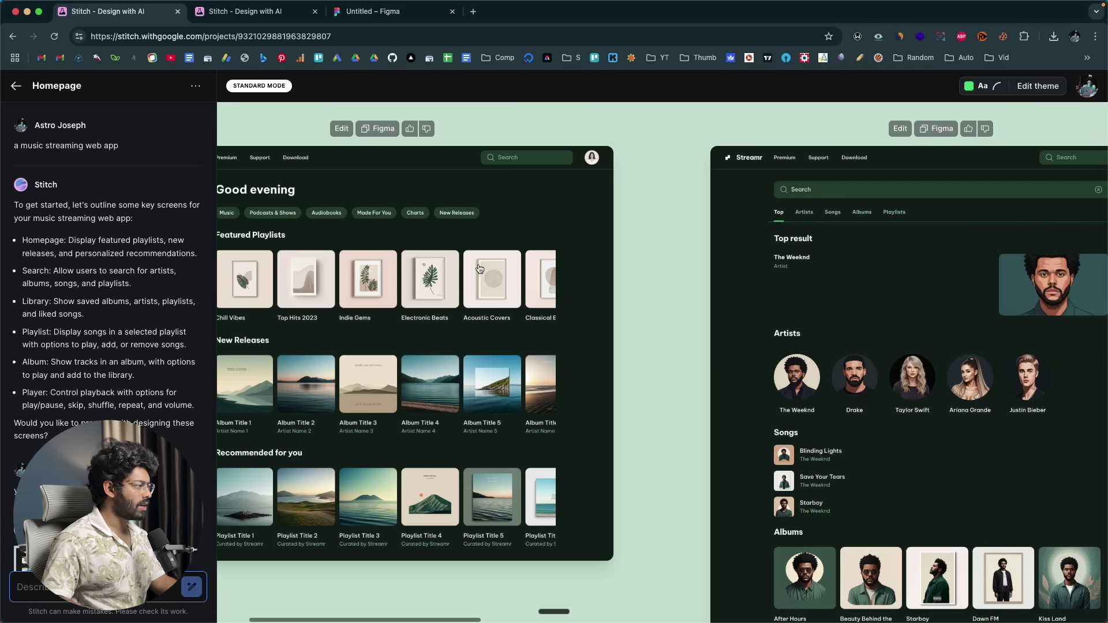
{"action": "scroll", "coordinate": [647, 259], "scroll_direction": "down", "scroll_amount": 5}
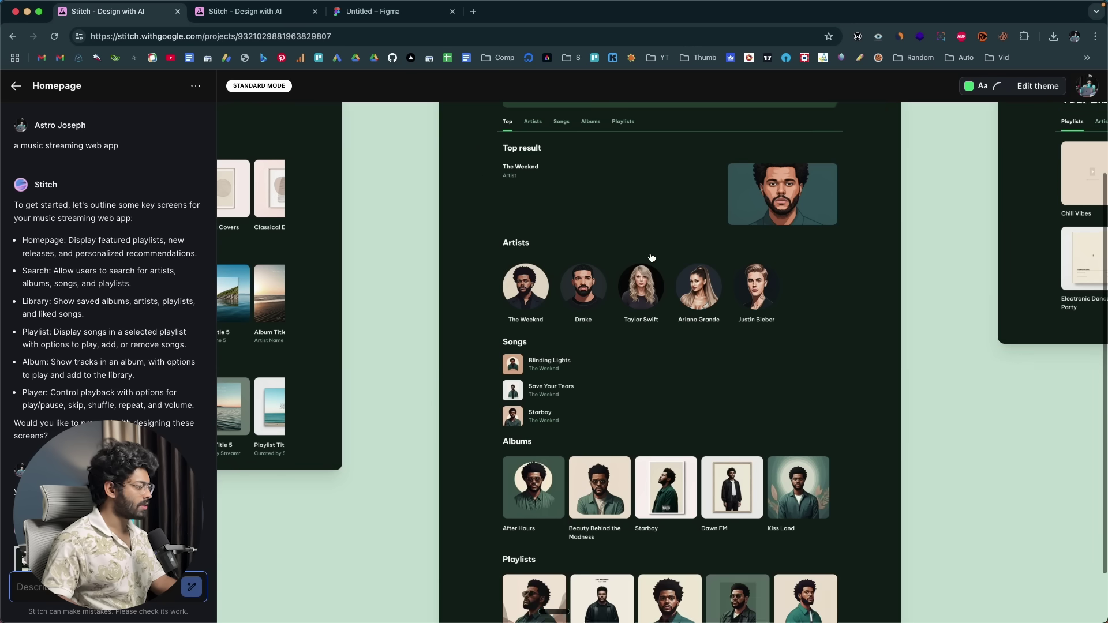
{"action": "scroll", "coordinate": [650, 258], "scroll_direction": "up", "scroll_amount": 3}
{"action": "scroll", "coordinate": [650, 257], "scroll_direction": "right", "scroll_amount": 5}
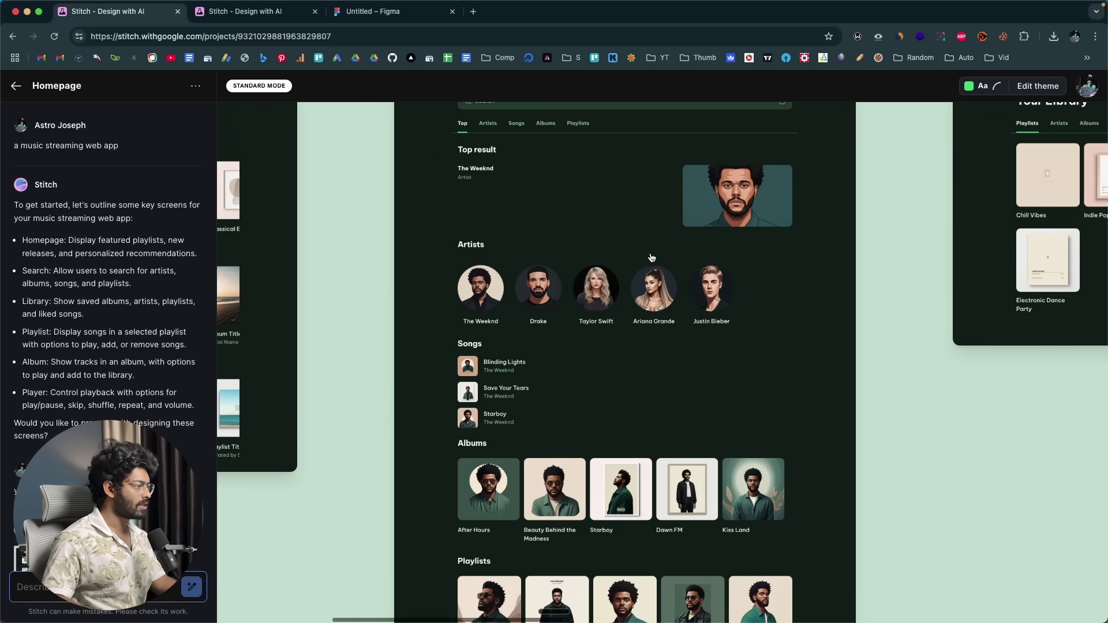
{"action": "scroll", "coordinate": [651, 257], "scroll_direction": "up", "scroll_amount": 1}
{"action": "scroll", "coordinate": [651, 257], "scroll_direction": "right", "scroll_amount": 10}
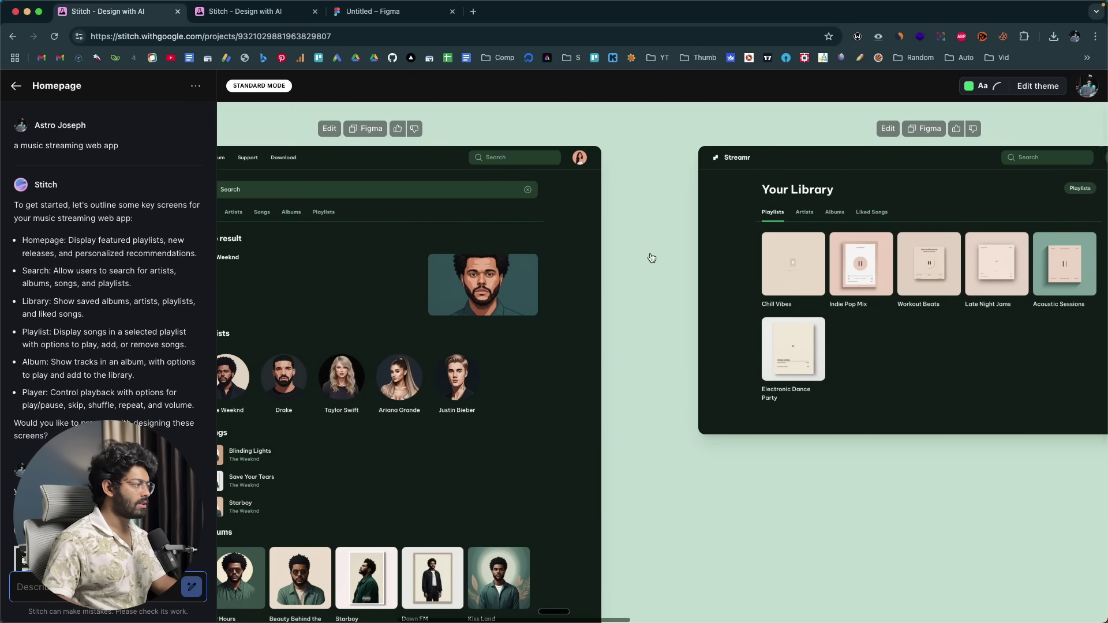
{"action": "scroll", "coordinate": [651, 257], "scroll_direction": "right", "scroll_amount": 14}
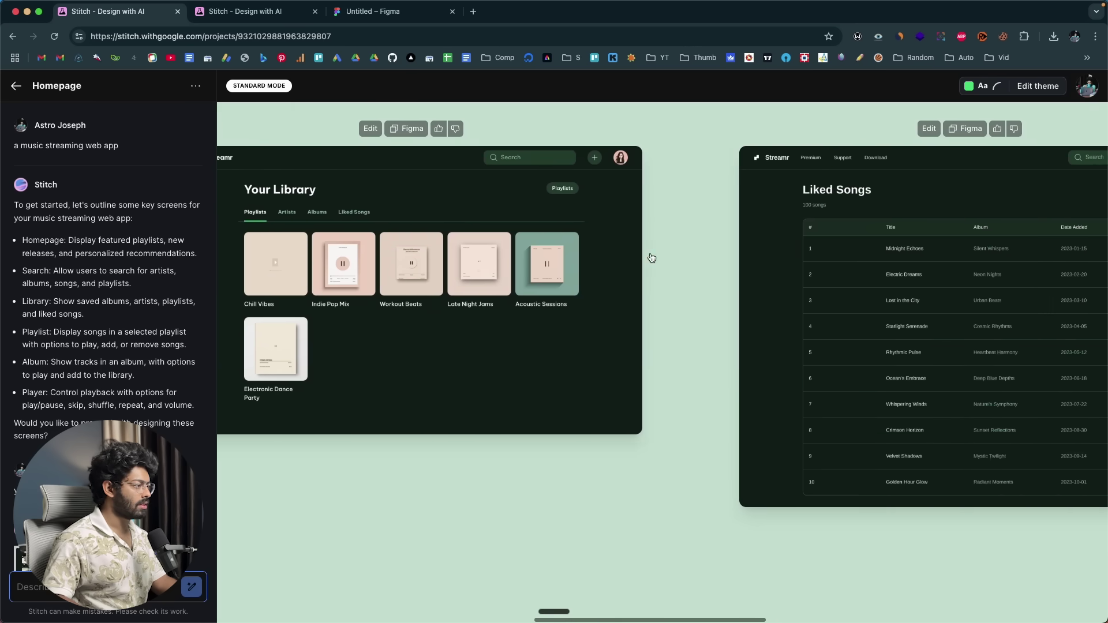
{"action": "scroll", "coordinate": [650, 257], "scroll_direction": "right", "scroll_amount": 14}
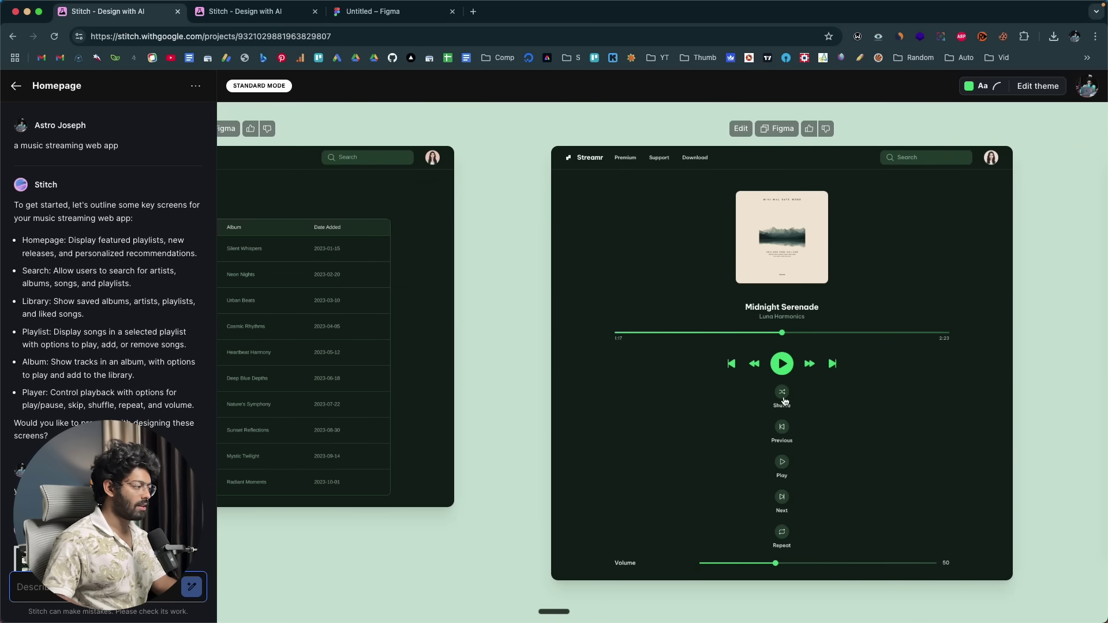
{"action": "scroll", "coordinate": [784, 507], "scroll_direction": "right", "scroll_amount": 2}
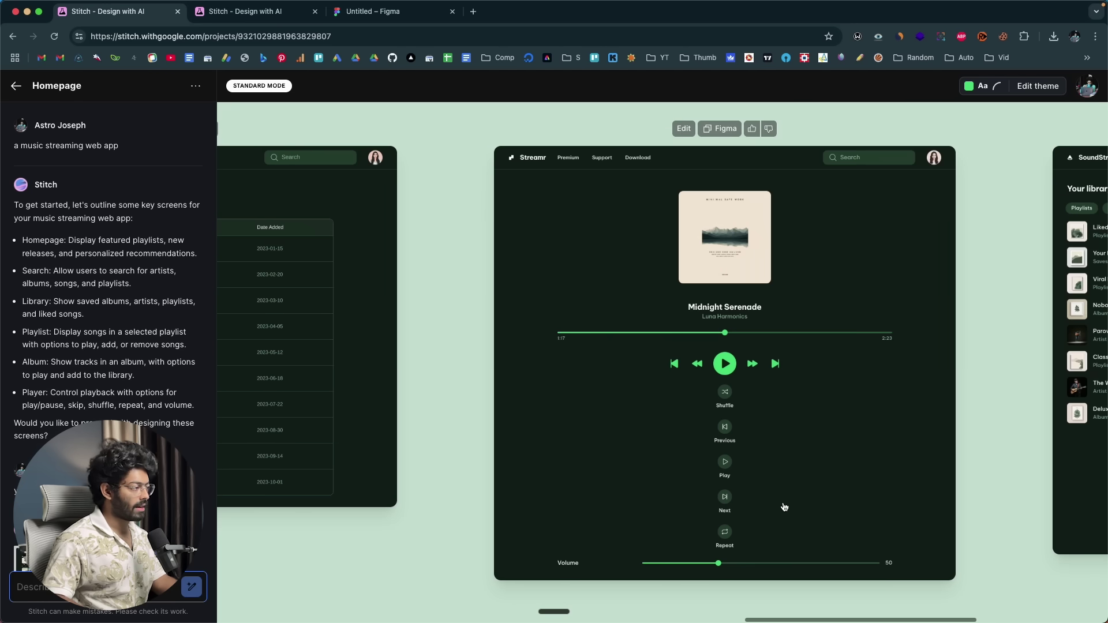
{"action": "scroll", "coordinate": [783, 507], "scroll_direction": "right", "scroll_amount": 12}
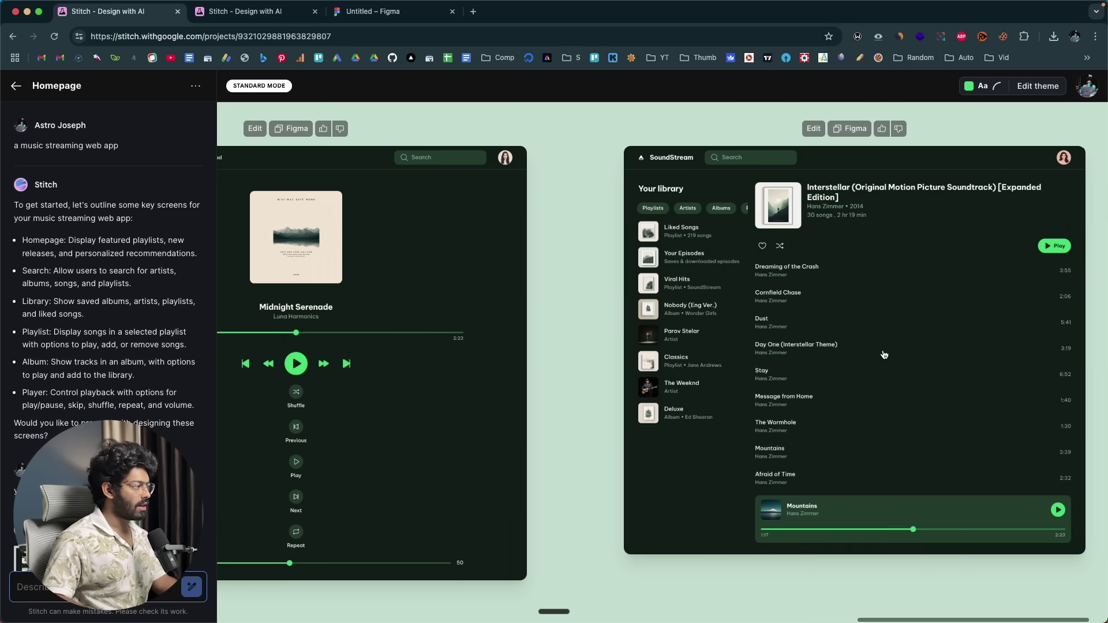
{"action": "scroll", "coordinate": [819, 433], "scroll_direction": "right", "scroll_amount": 1}
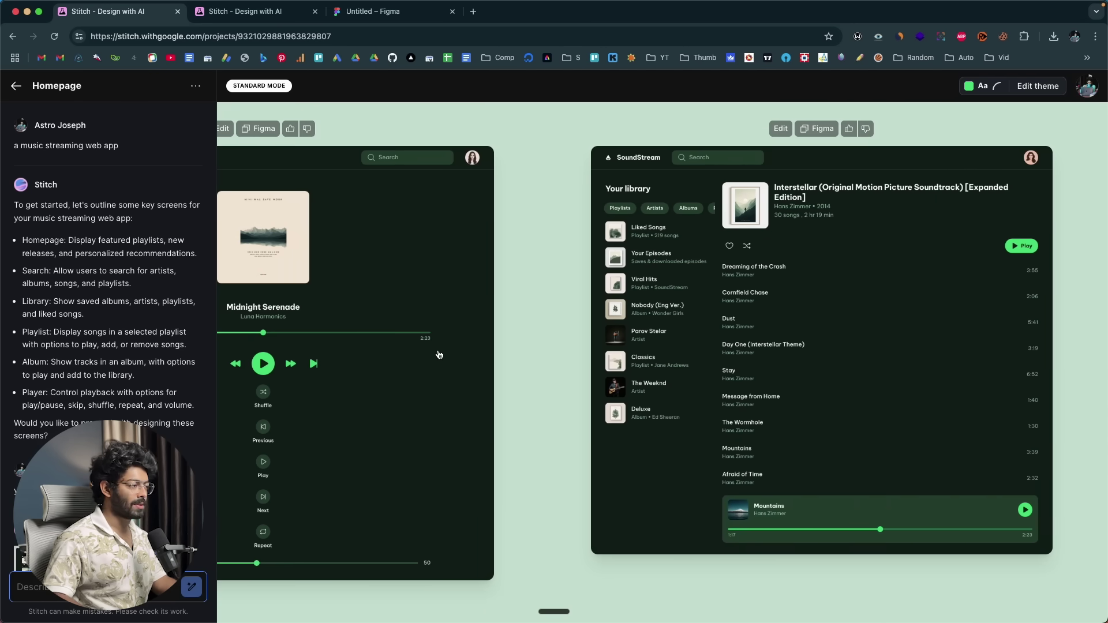
{"action": "key", "text": "super+bracketleft"}
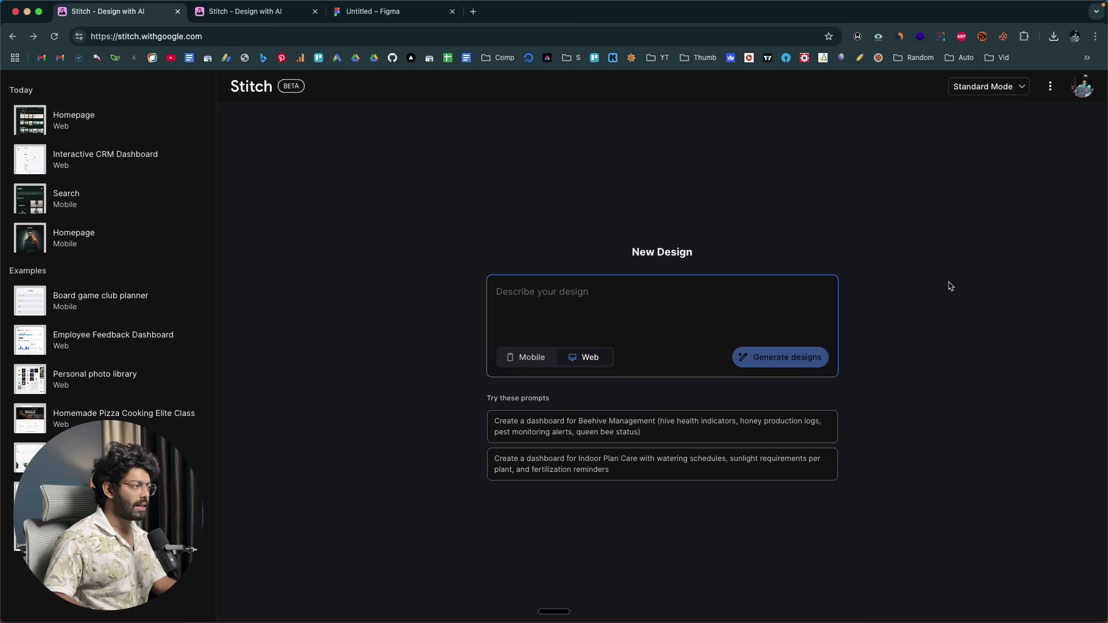
- Change the new-design mode dropdown to Experimental Mode
{"action": "left_click", "coordinate": [1004, 91]}
{"action": "left_click", "coordinate": [912, 174]}
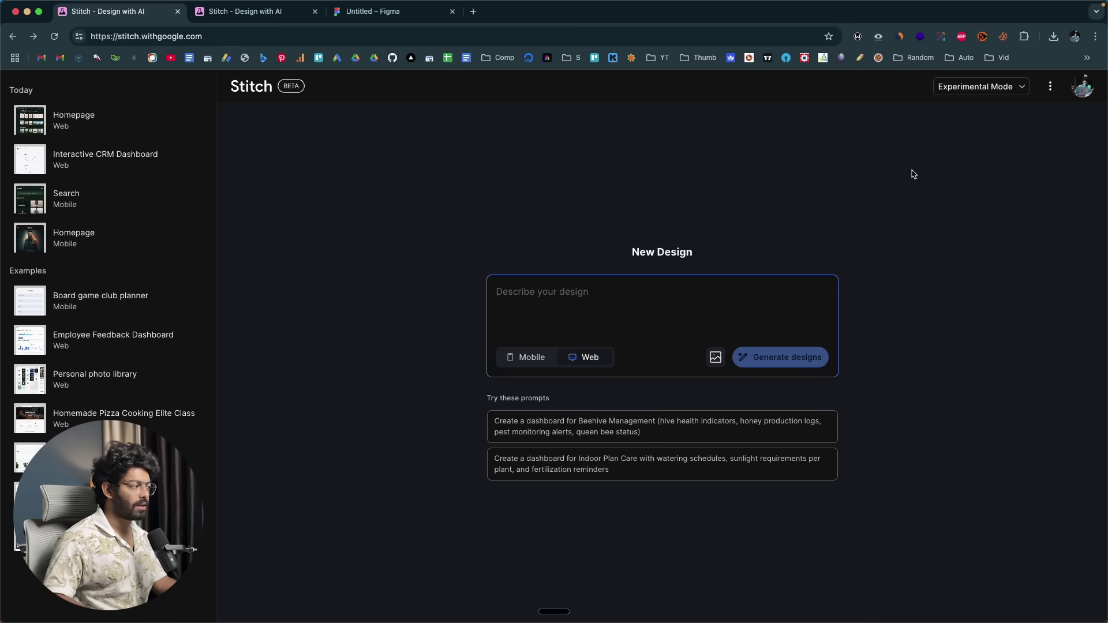
- Attach banking 3.webp, enter the prompt 'a banking app', and target a mobile layout
{"action": "left_click", "coordinate": [715, 358]}
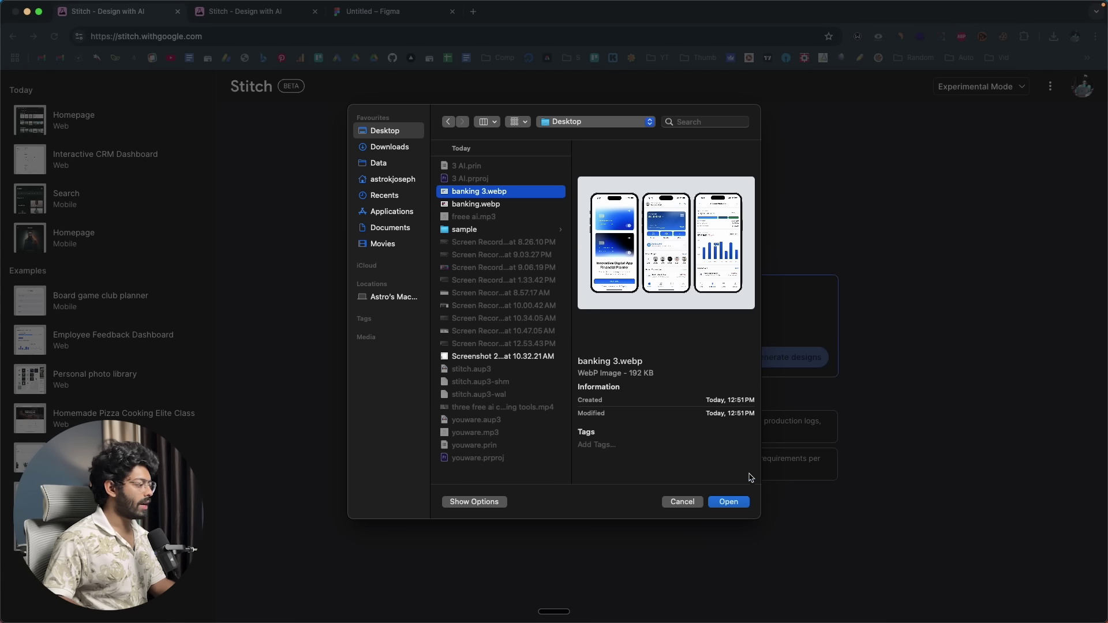
{"action": "left_click", "coordinate": [740, 504]}
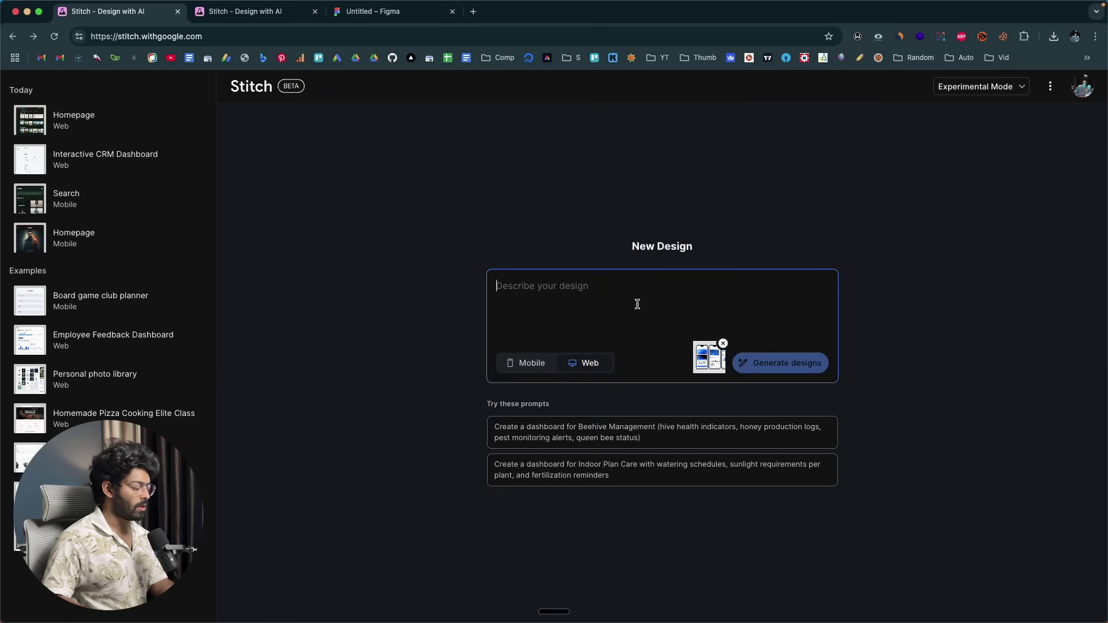
{"action": "type", "text": "a banking app"}
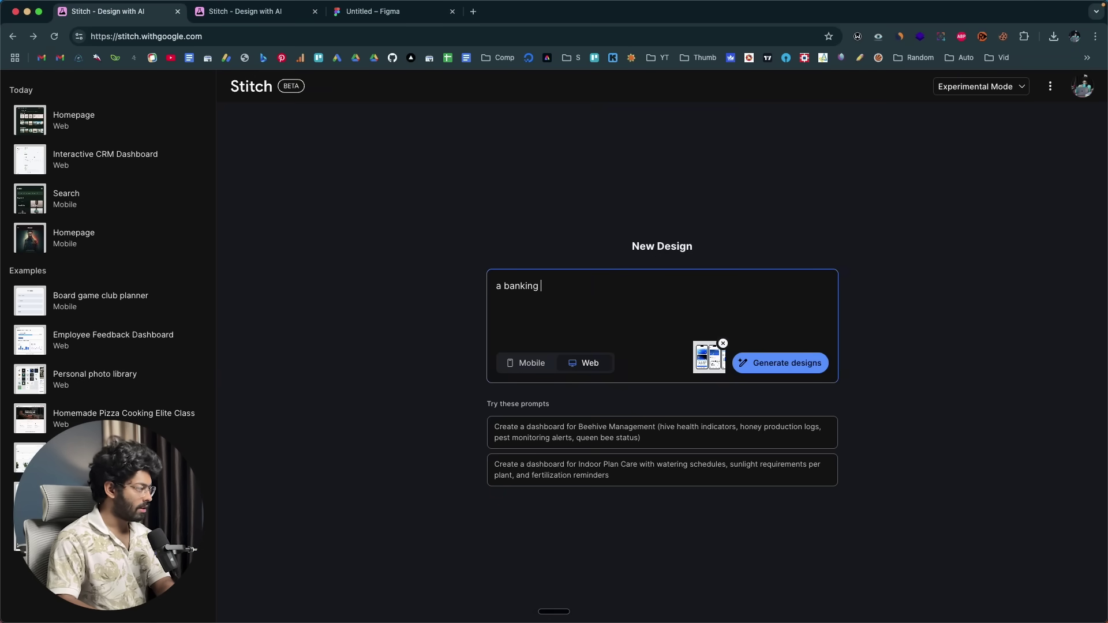
{"action": "left_click", "coordinate": [532, 365]}
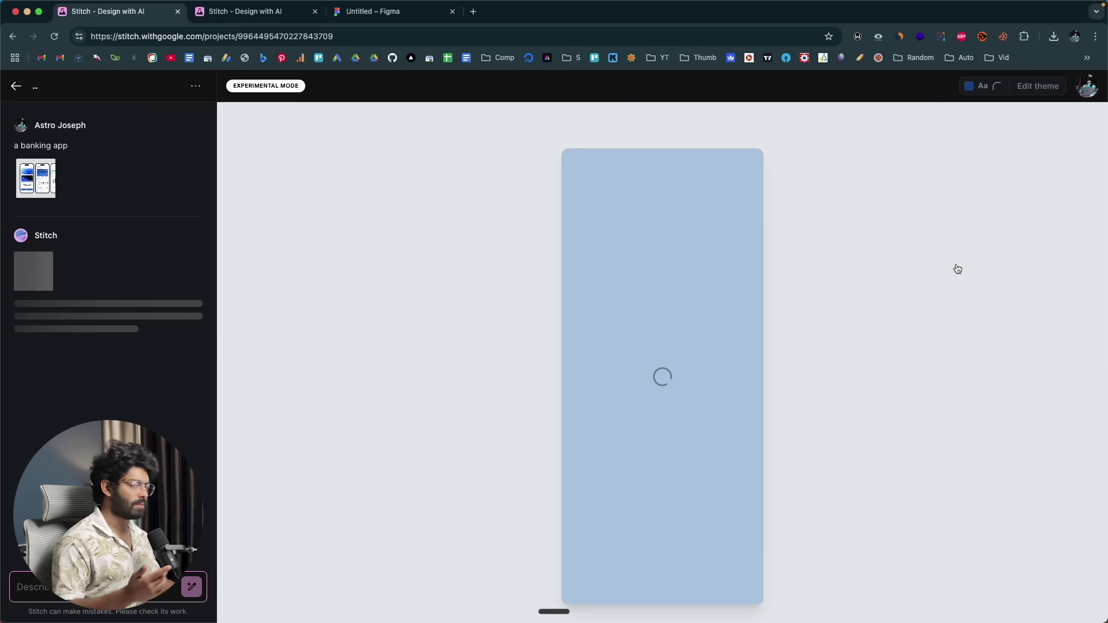
- Preview the Account Statistics screen and the attached banking mockup side by side, then return home
{"action": "left_click", "coordinate": [719, 308]}
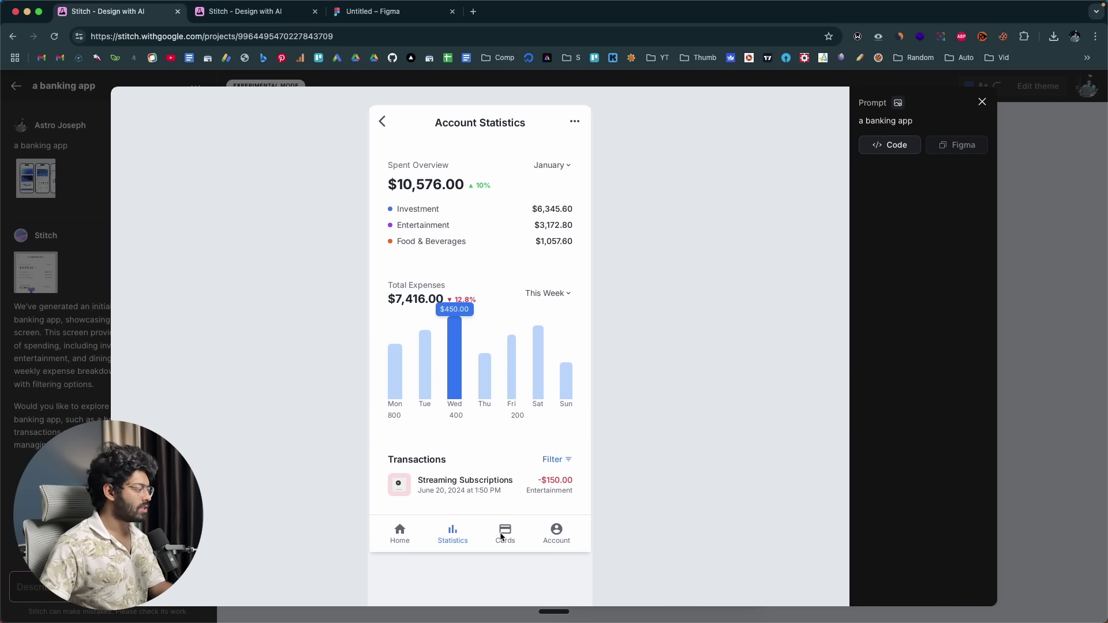
{"action": "left_click", "coordinate": [1073, 234]}
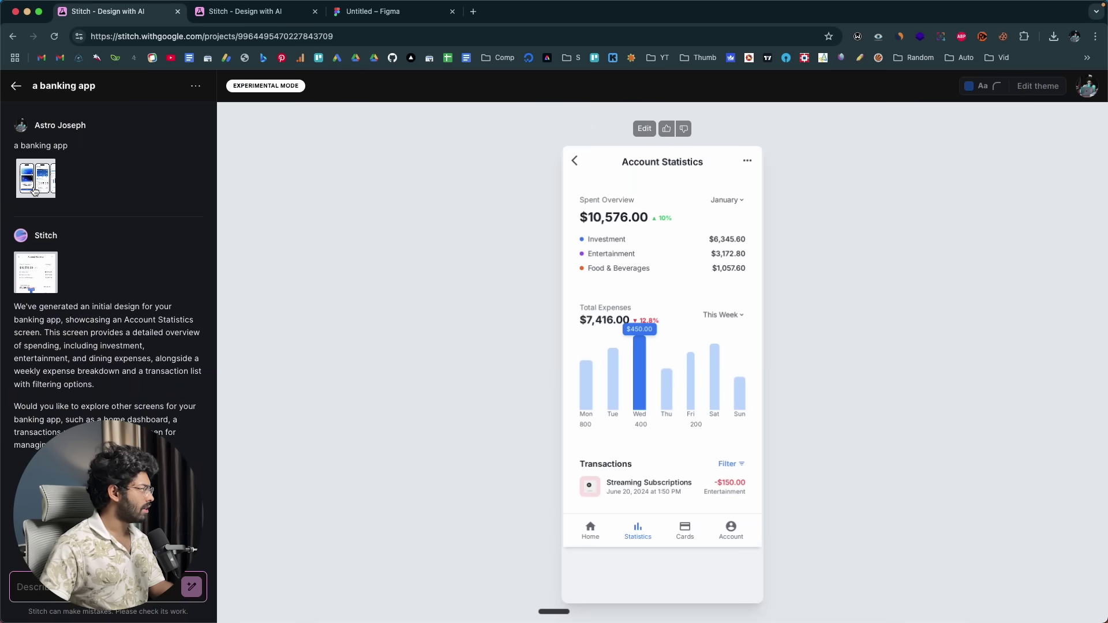
{"action": "left_click", "coordinate": [35, 192]}
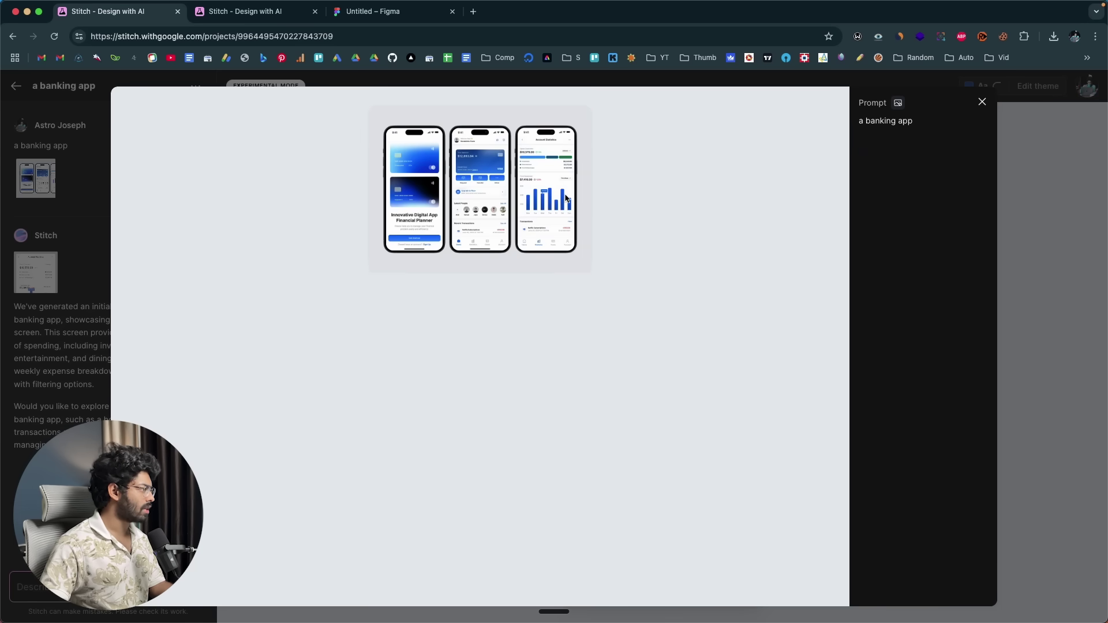
{"action": "left_click", "coordinate": [1056, 175]}
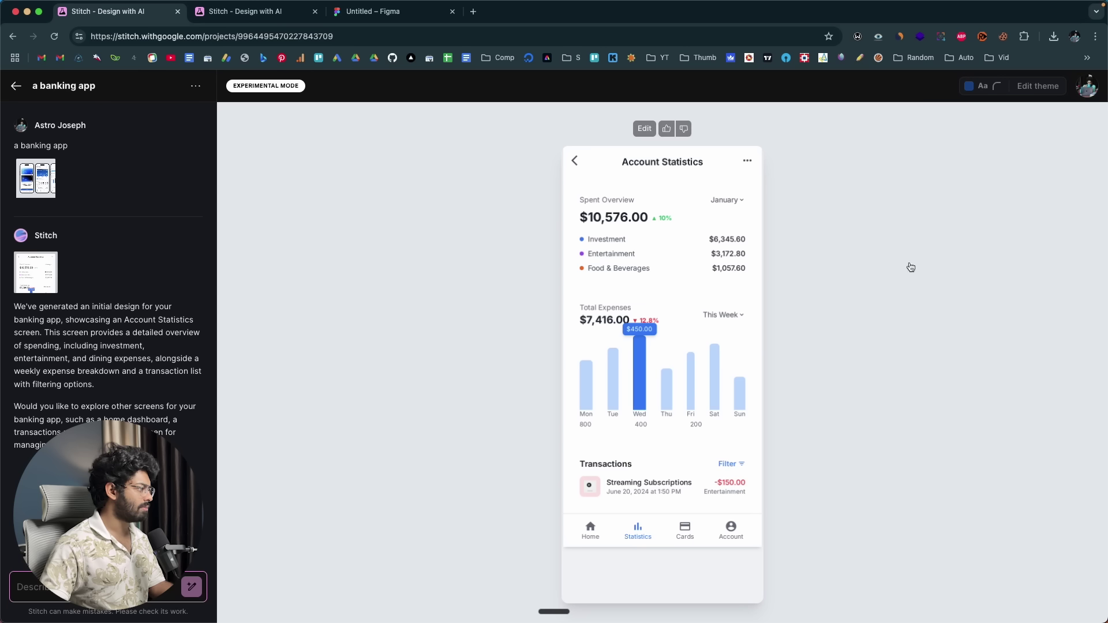
{"action": "left_click", "coordinate": [46, 180]}
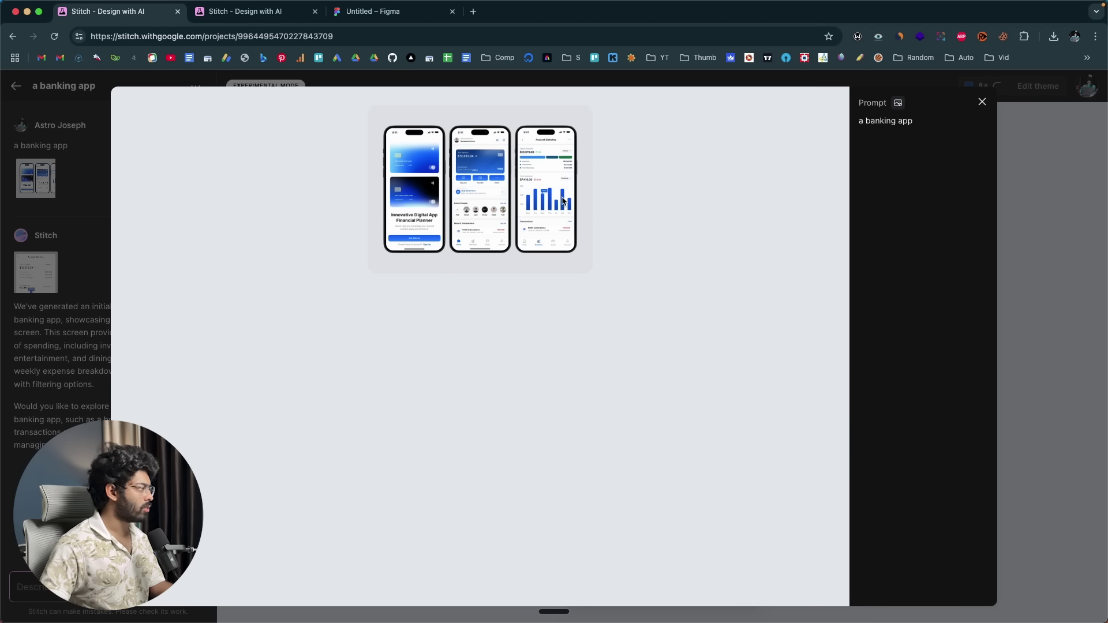
{"action": "left_click", "coordinate": [1082, 217]}
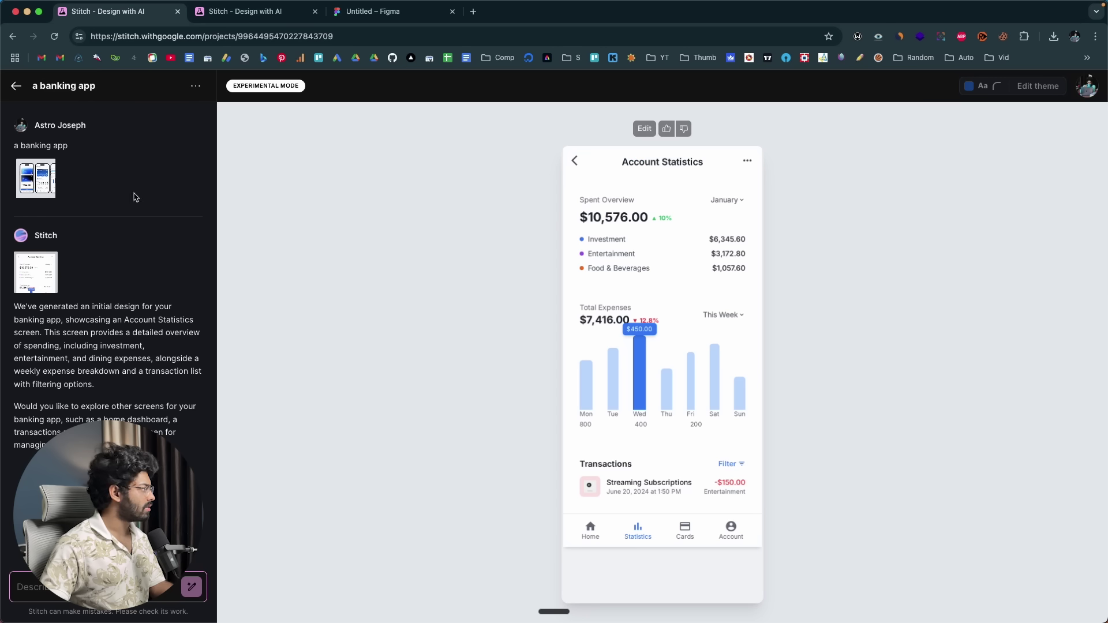
{"action": "left_click", "coordinate": [16, 86]}
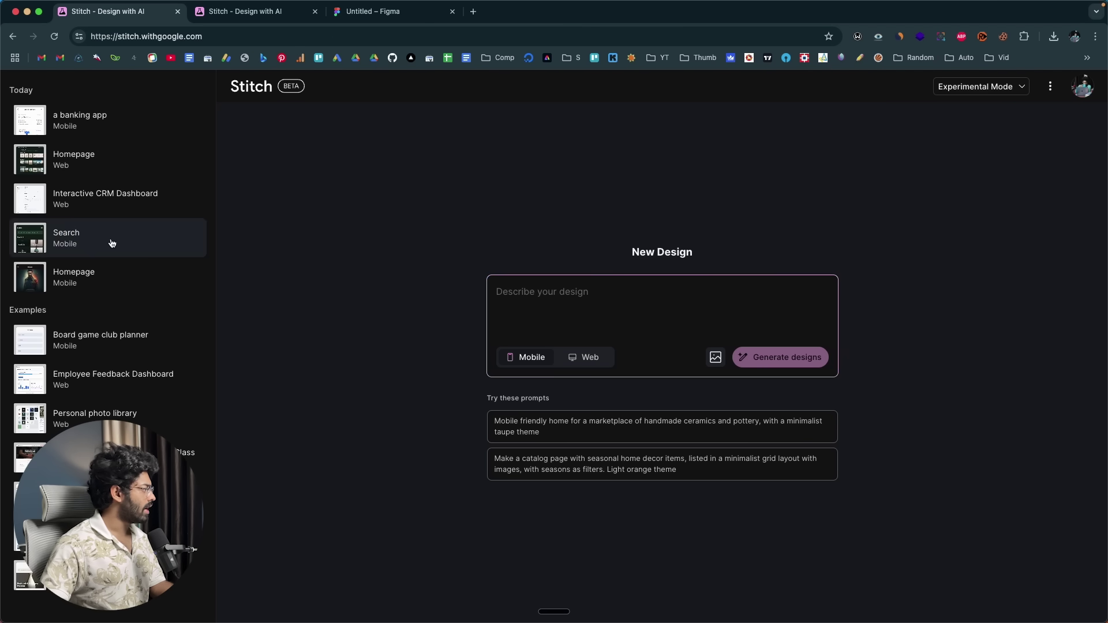
- Browse the Board game club planner, Homemade Pizza and Employee Feedback Dashboard examples, then switch tabs
{"action": "left_click", "coordinate": [91, 343]}
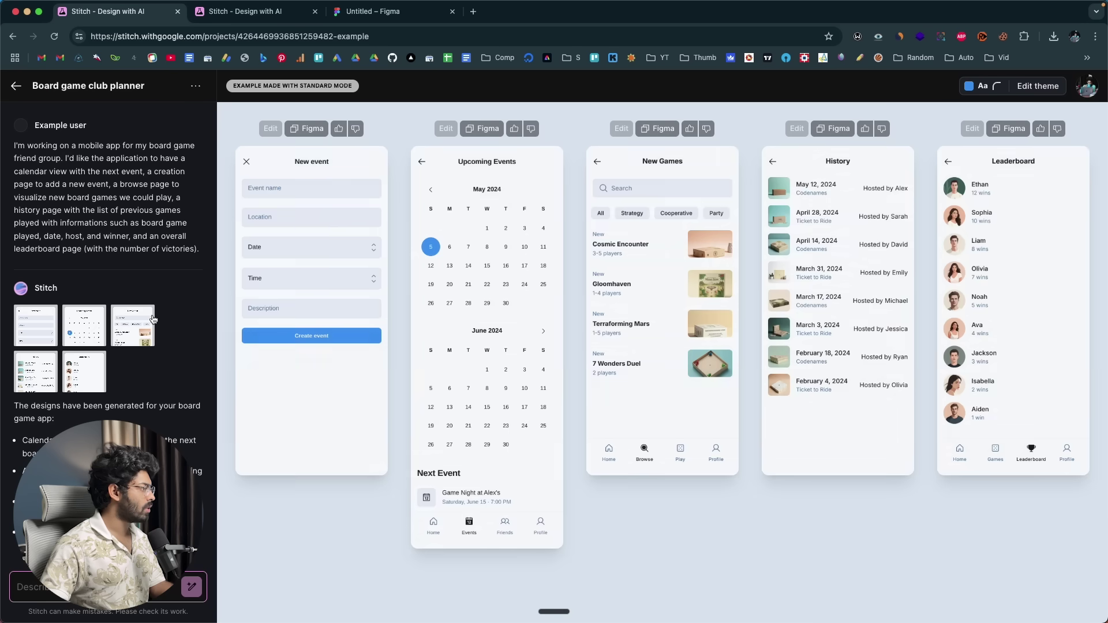
{"action": "left_click", "coordinate": [13, 89]}
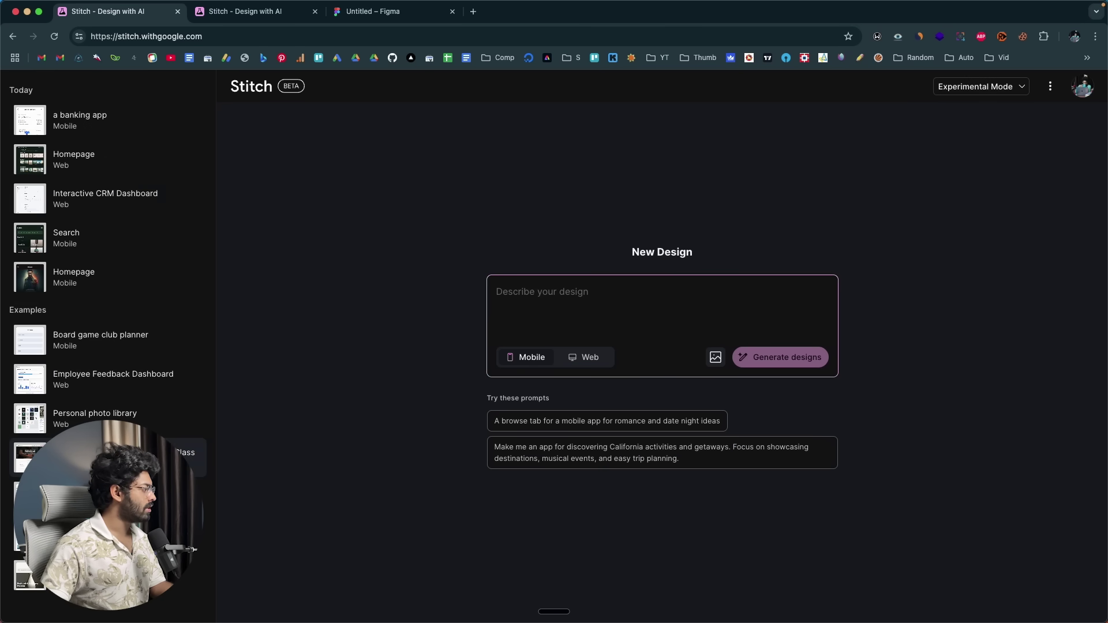
{"action": "left_click", "coordinate": [116, 457]}
{"action": "scroll", "coordinate": [384, 301], "scroll_direction": "down", "scroll_amount": 6}
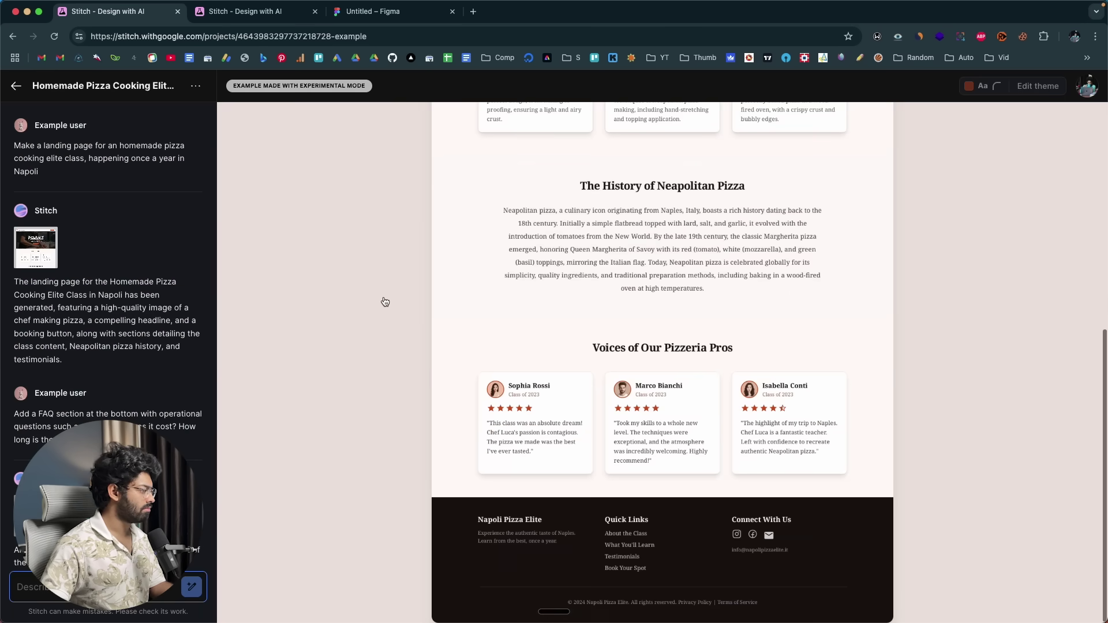
{"action": "left_click", "coordinate": [16, 85]}
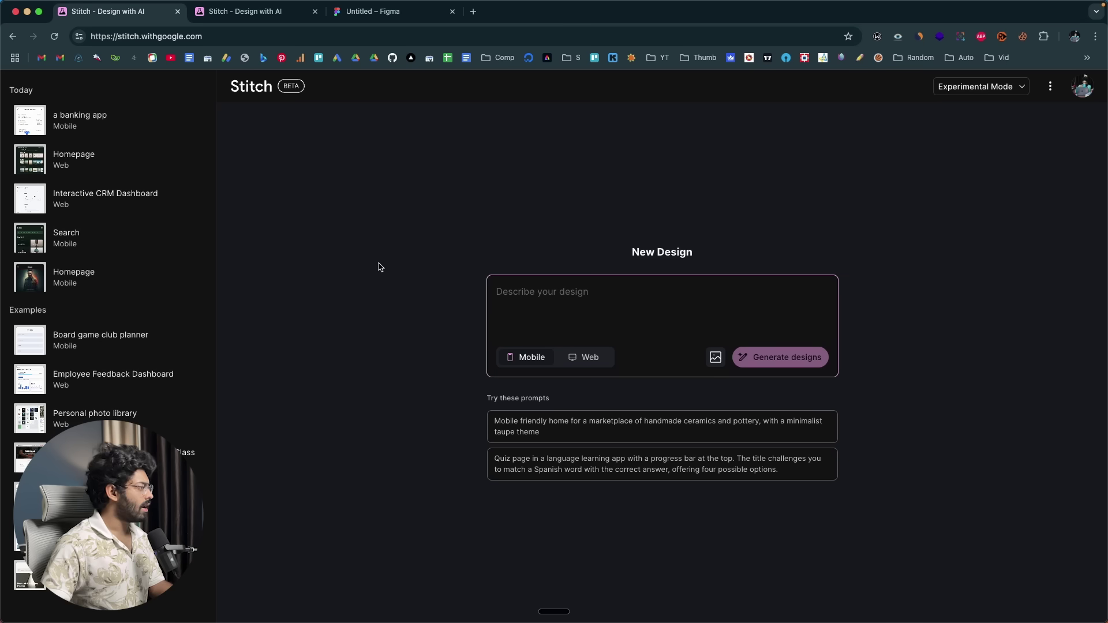
{"action": "left_click", "coordinate": [120, 388]}
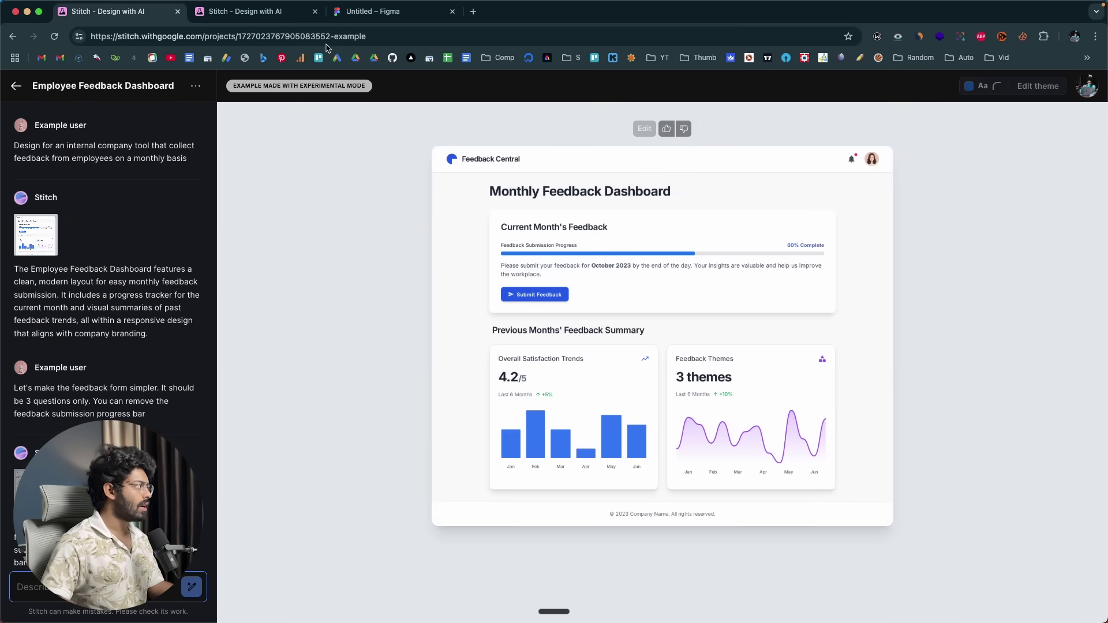
{"action": "key", "text": "ctrl+Tab"}
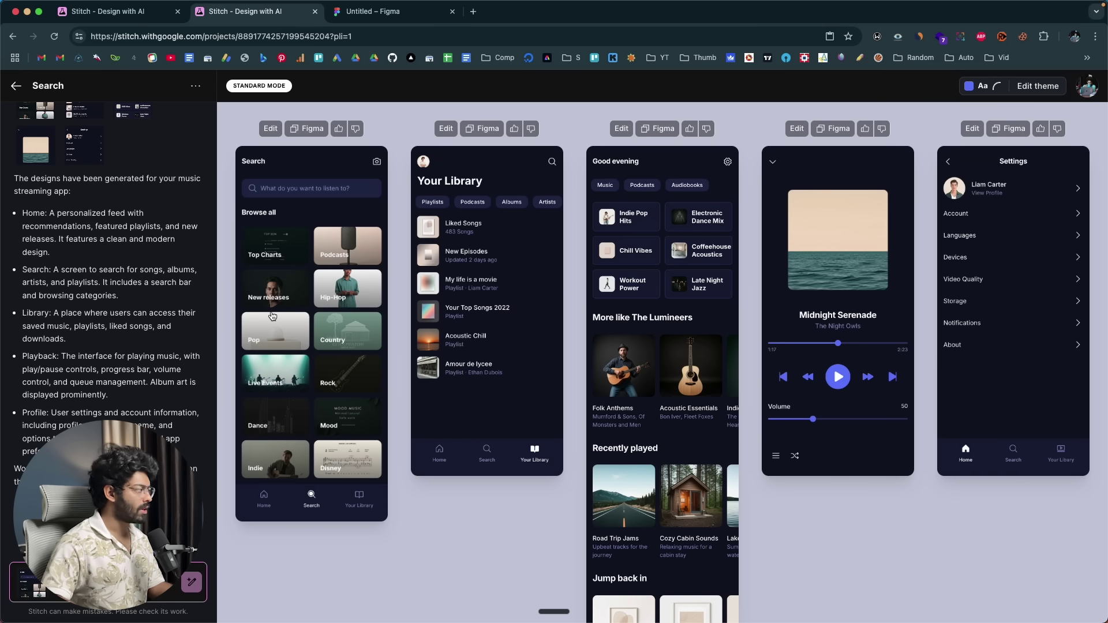
{"action": "scroll", "coordinate": [167, 283], "scroll_direction": "up", "scroll_amount": 10}
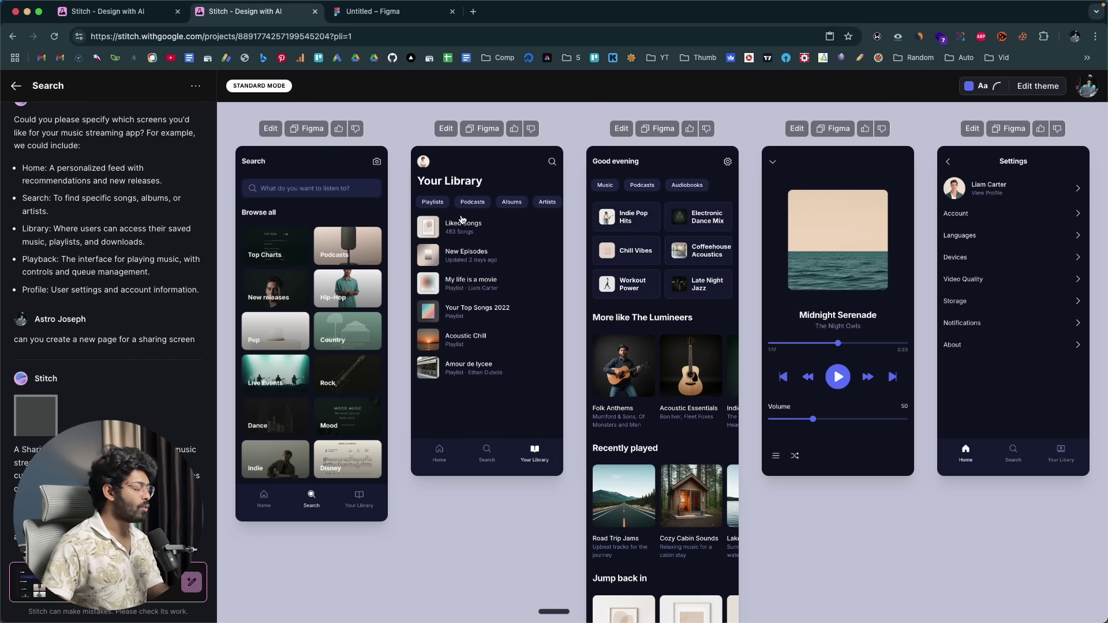
{"action": "left_click", "coordinate": [1037, 86]}
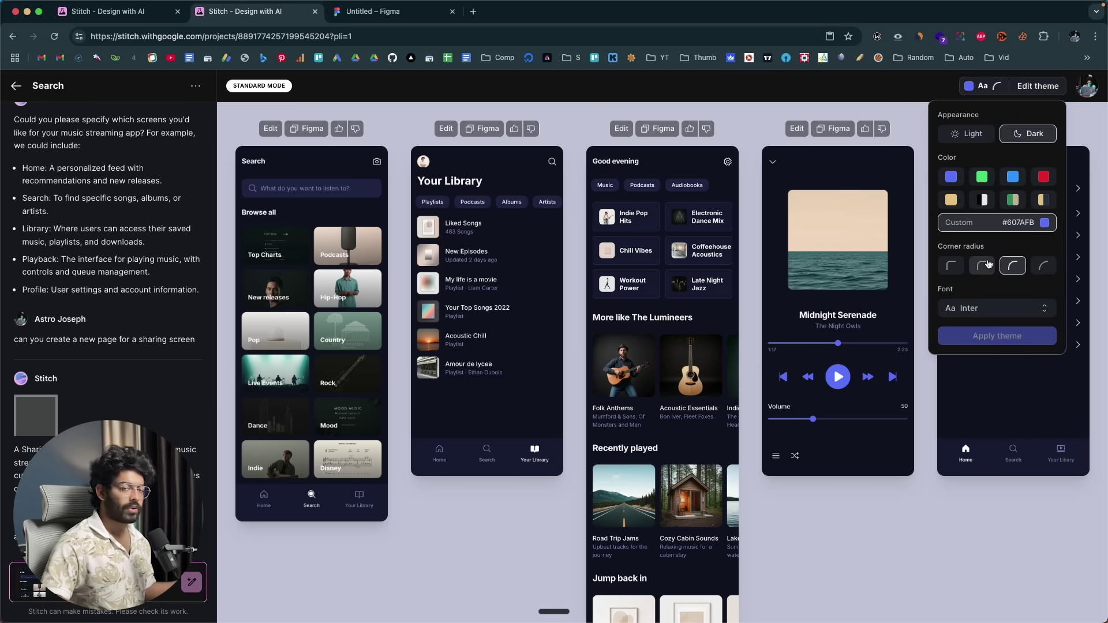
{"action": "left_click", "coordinate": [834, 470]}
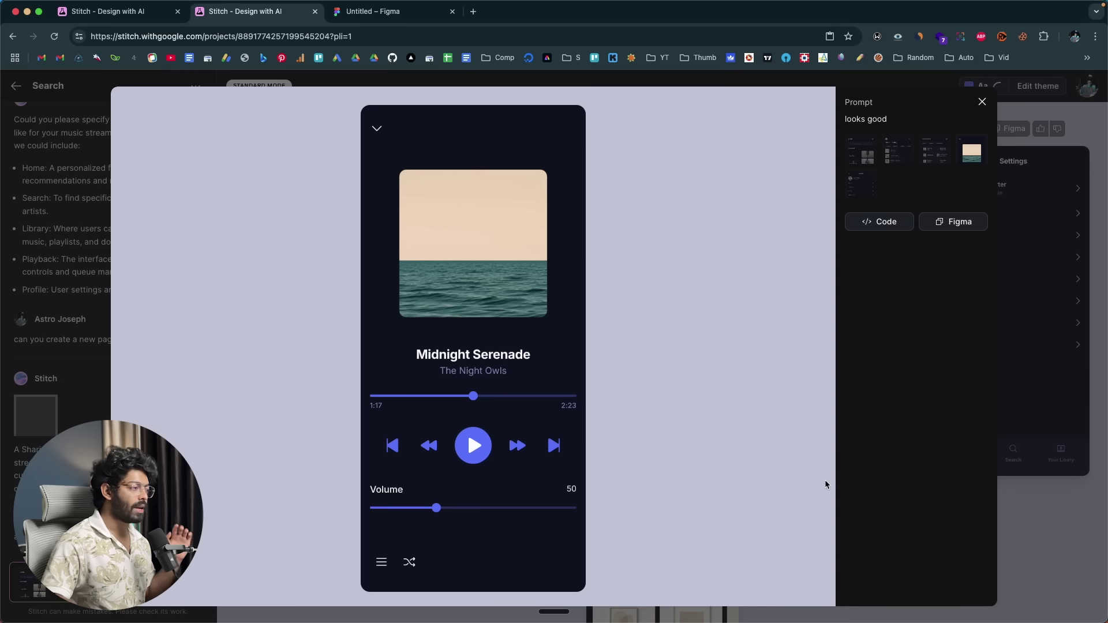
{"action": "left_click", "coordinate": [1053, 265]}
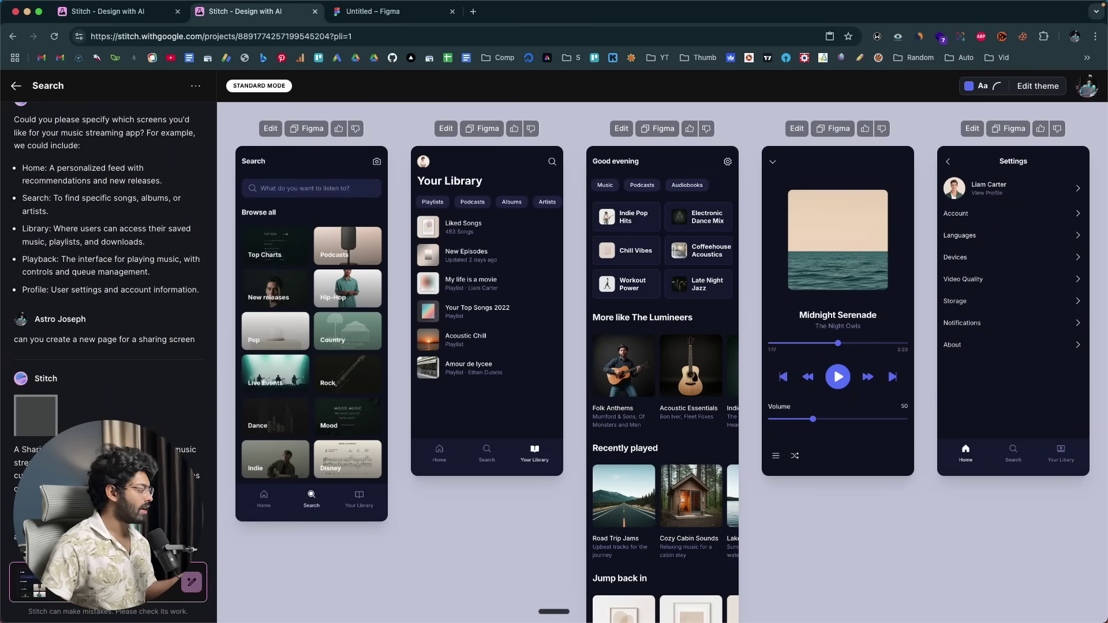